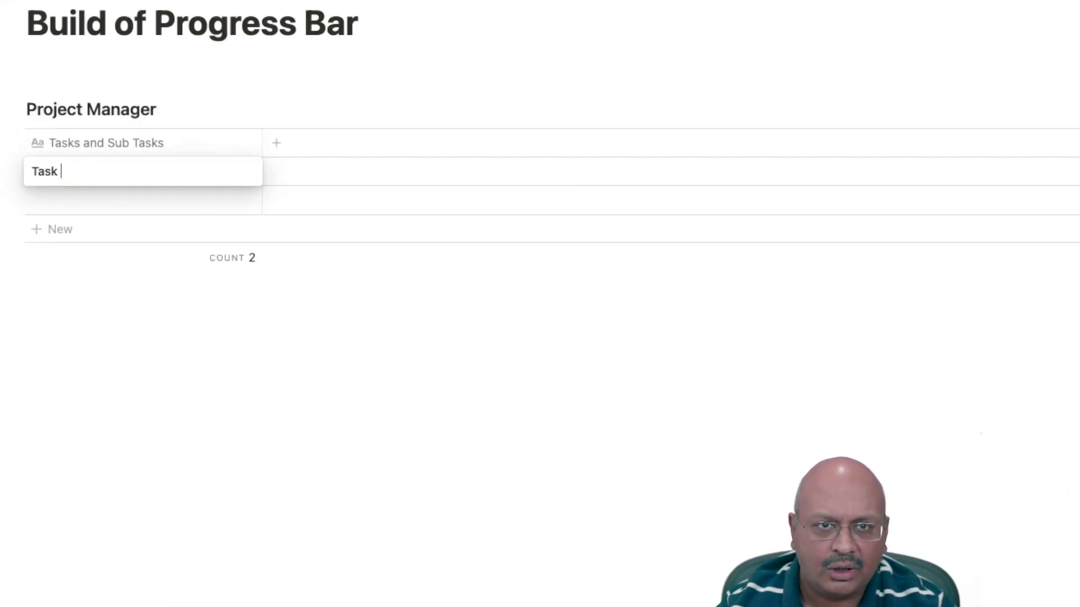
- Name the first two rows Task 1 and Task 2, and insert empty rows beneath each
text(1)
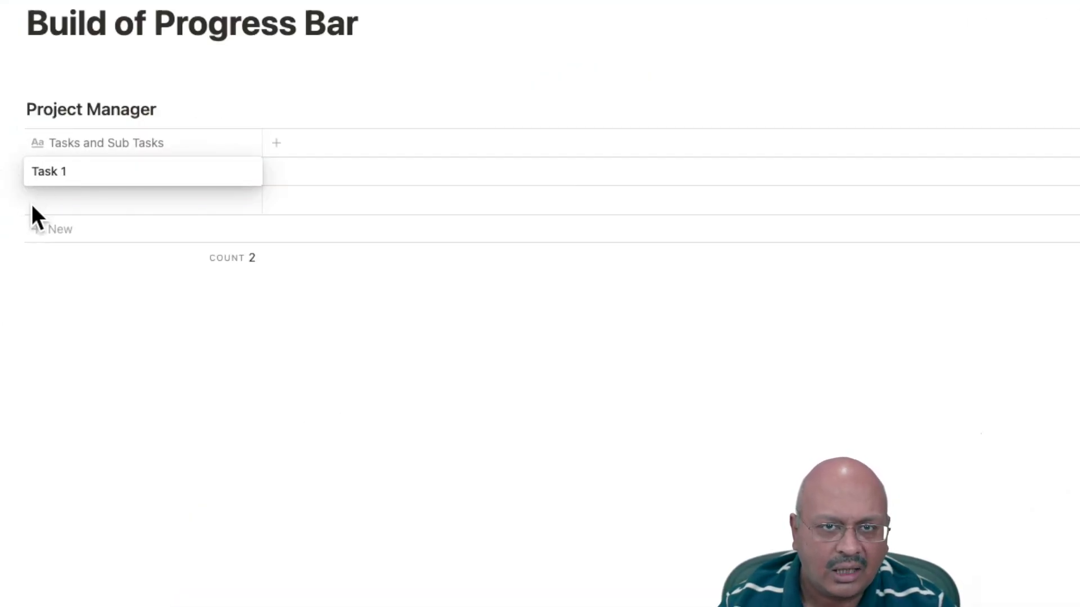
click(32, 205)
text(Task 2)
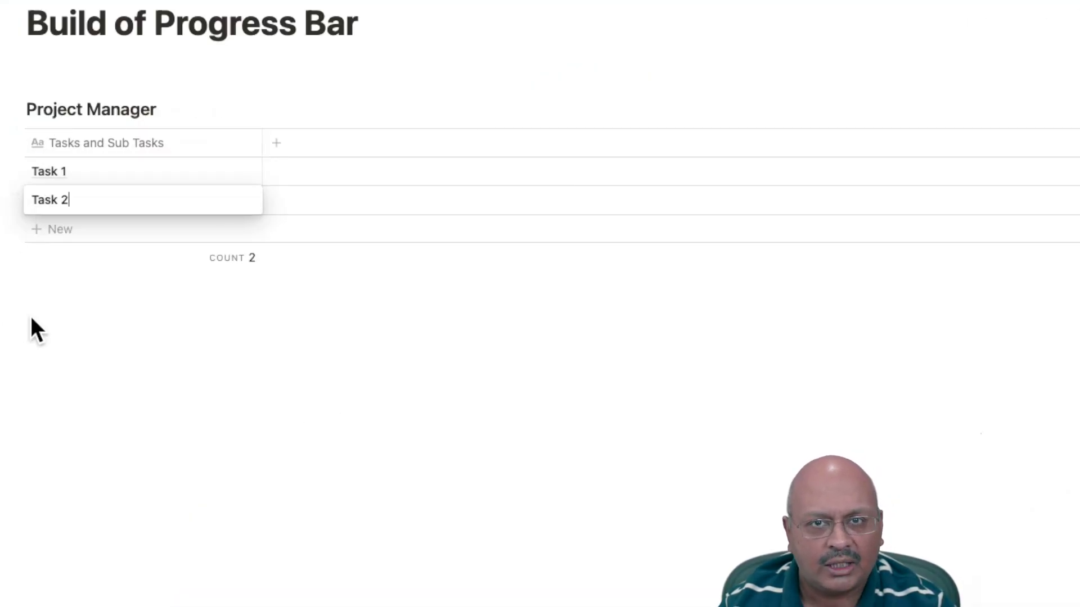
key(Escape)
click(6, 172)
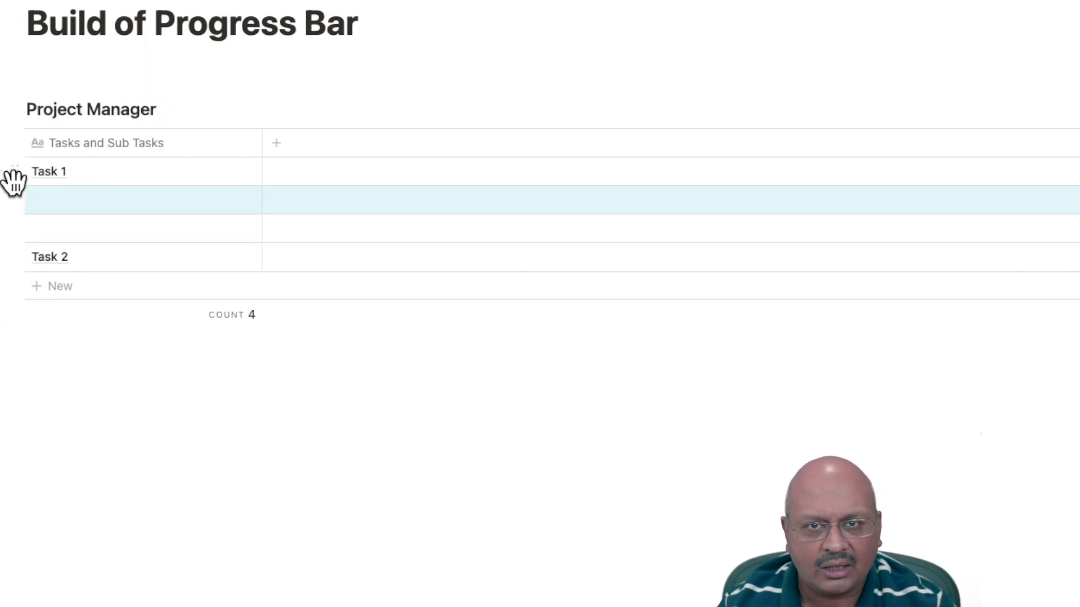
click(6, 172)
click(6, 318)
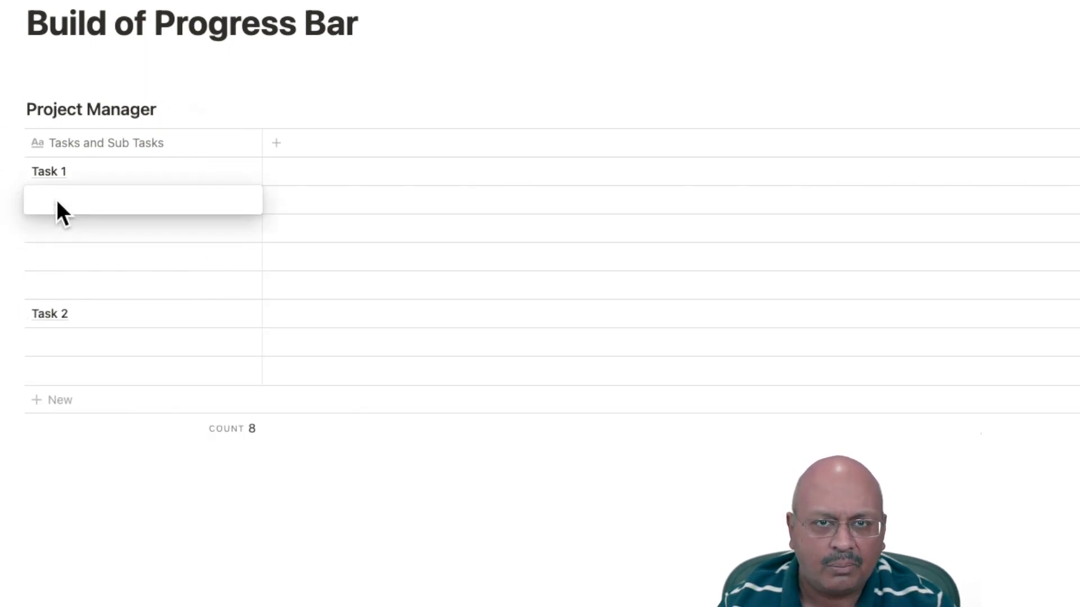
text(Sub Task 1.1)
- Name the inserted rows Sub Task 1.2, 1.3, 1.4 and 2.1
click(66, 233)
text(Sub Task 1.)
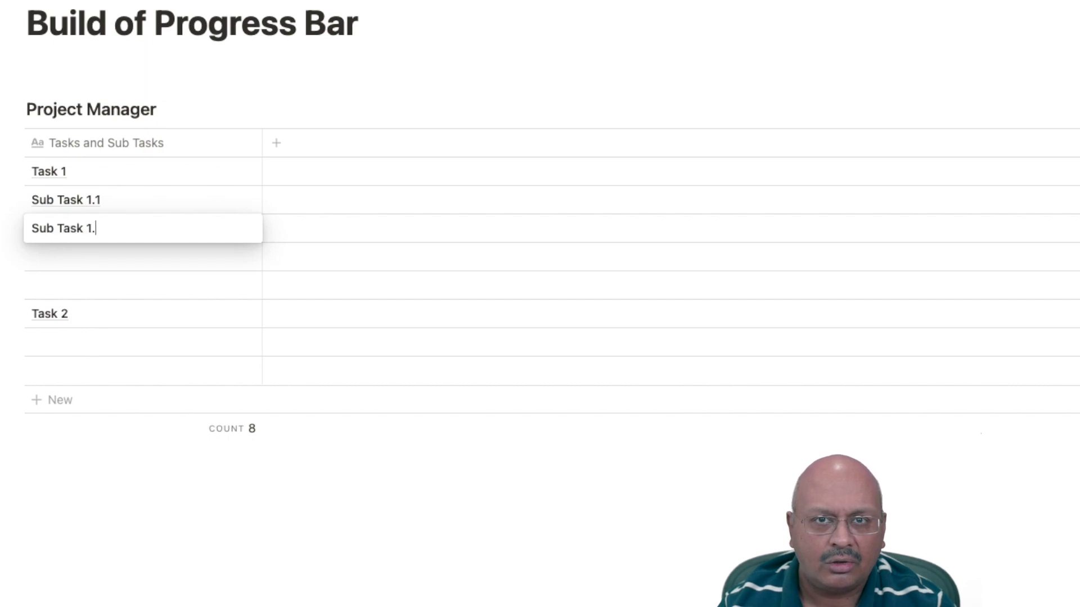
text(2)
key(Escape)
click(39, 262)
text(Sub Task 1.3)
click(41, 288)
text(Sub)
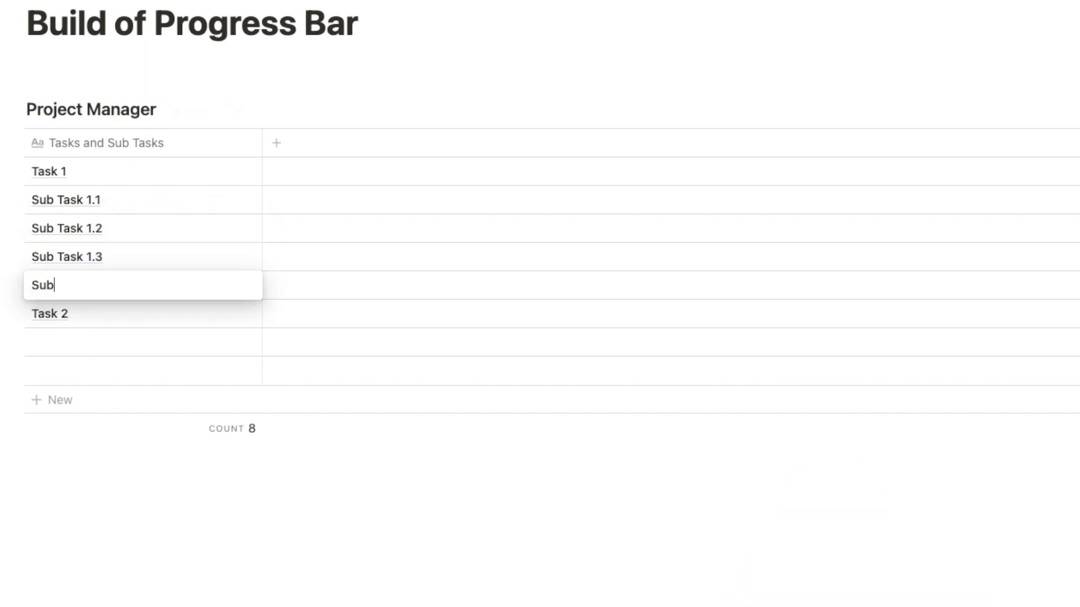
click(60, 349)
text(2.1)
key(Escape)
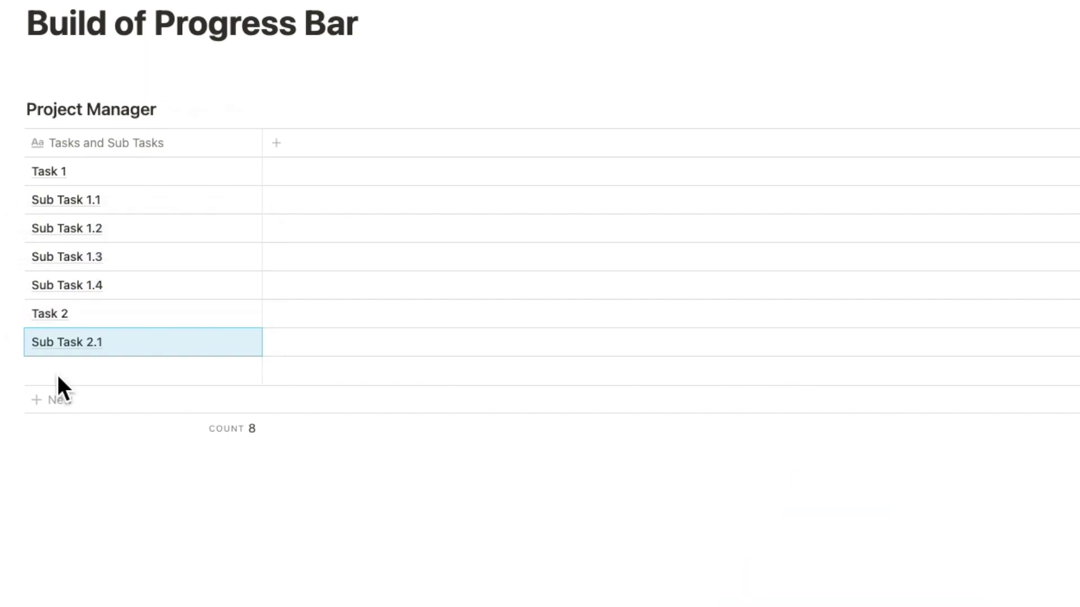
click(54, 374)
- Name the last row Sub Task 2.2 and give Task 1 the range Jan 1–31, 2021
text(Sub Task 2.2)
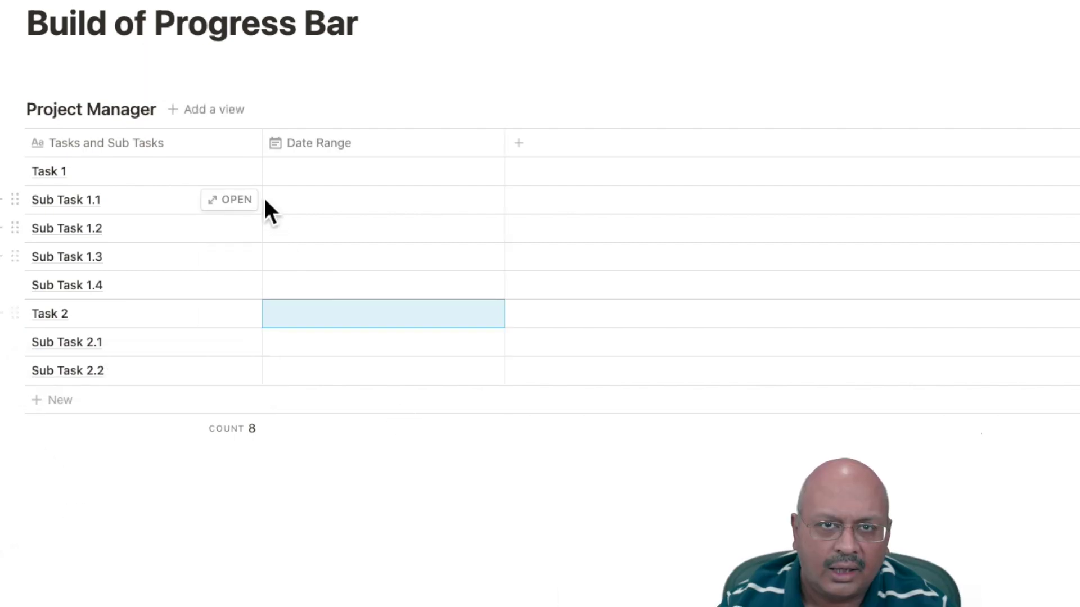
click(293, 174)
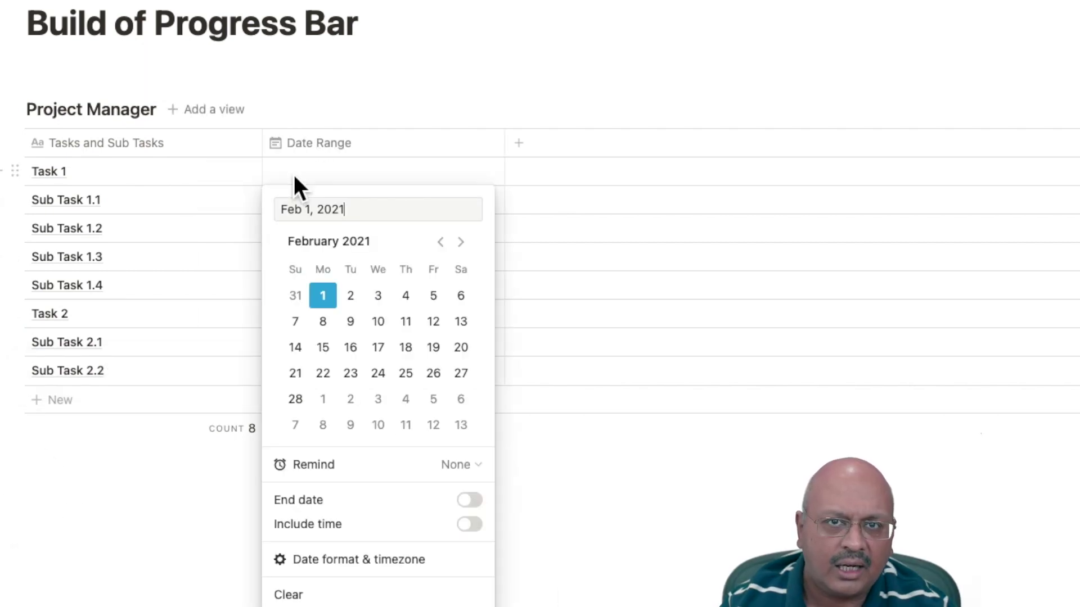
click(449, 248)
click(445, 301)
click(469, 500)
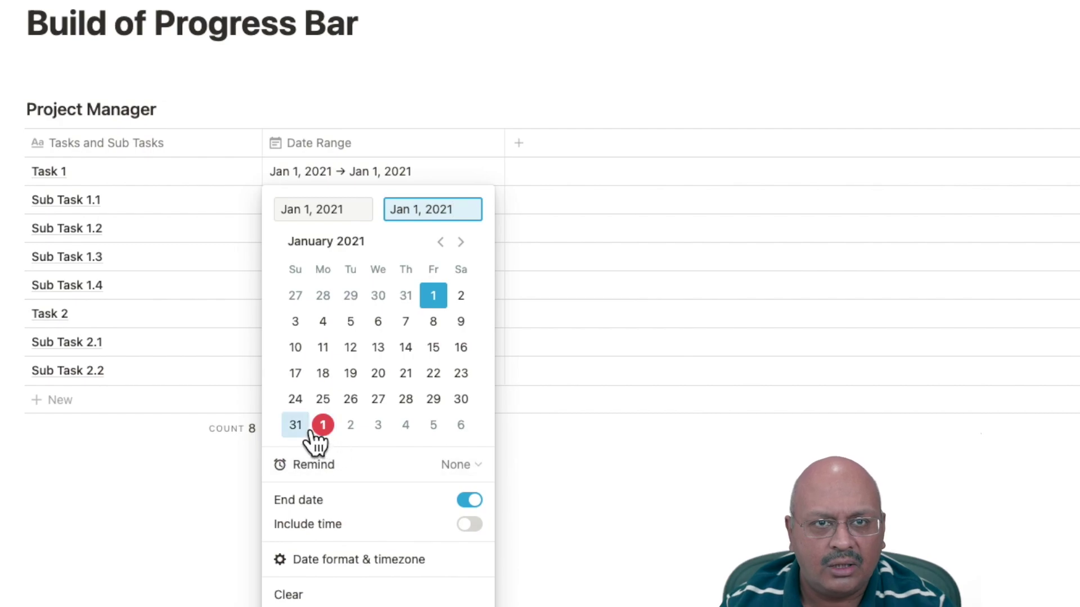
click(298, 426)
click(416, 135)
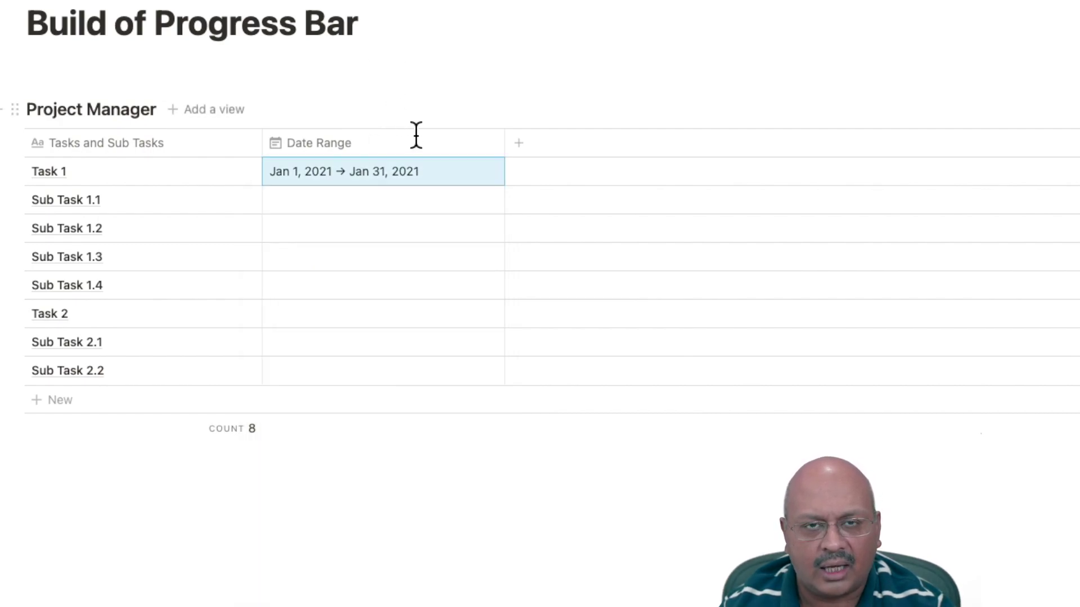
- Give Task 2 the range Jan 28–31 and Sub Task 1.1 Jan 1–4, 2021
click(361, 319)
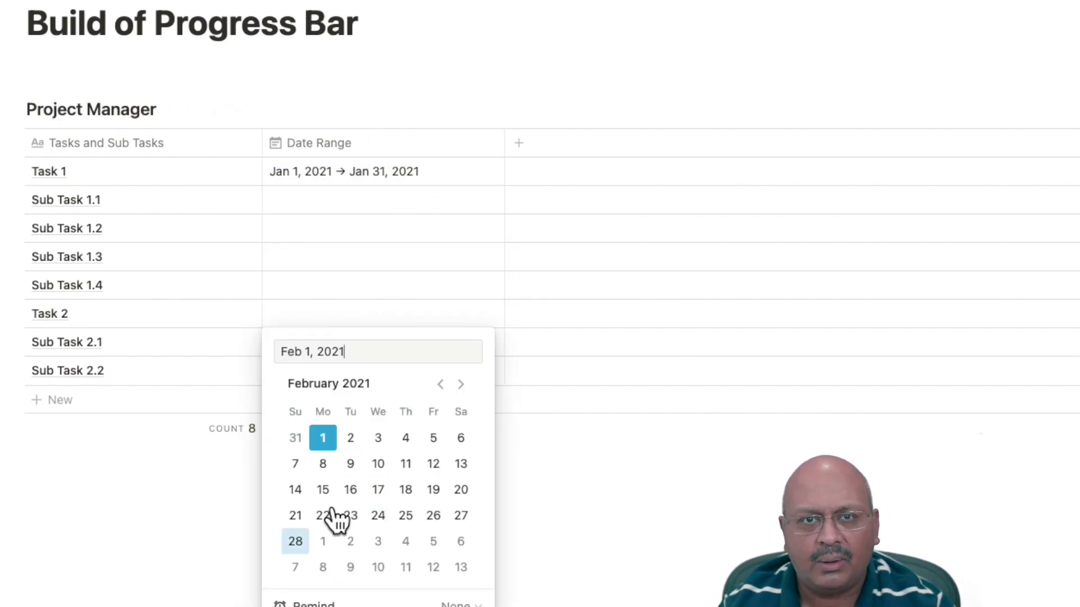
click(440, 384)
click(406, 542)
click(470, 601)
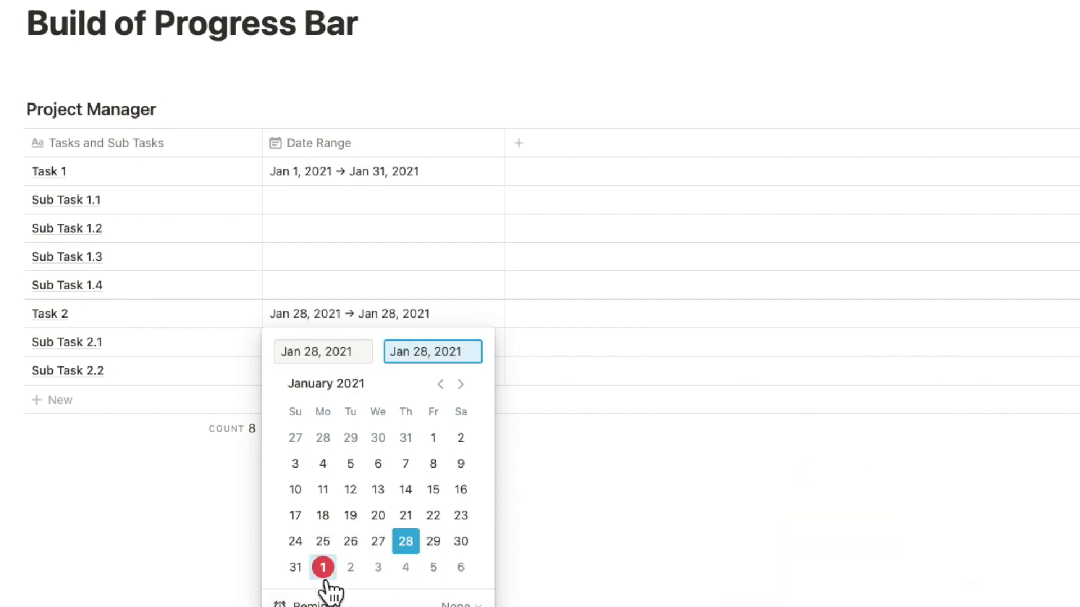
click(296, 567)
click(216, 521)
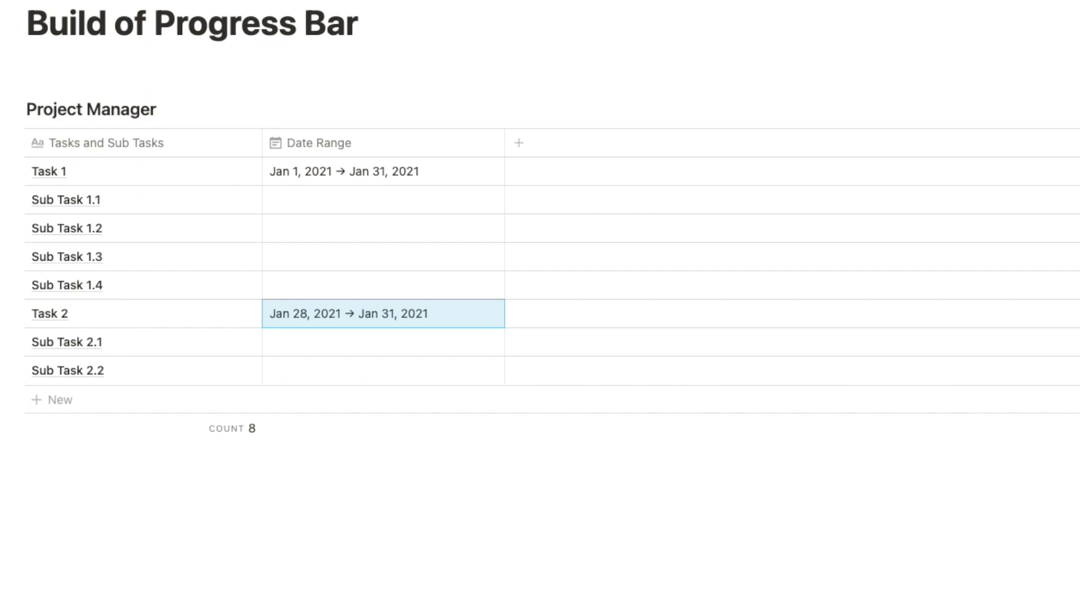
click(302, 198)
click(441, 270)
click(433, 324)
click(470, 528)
click(326, 353)
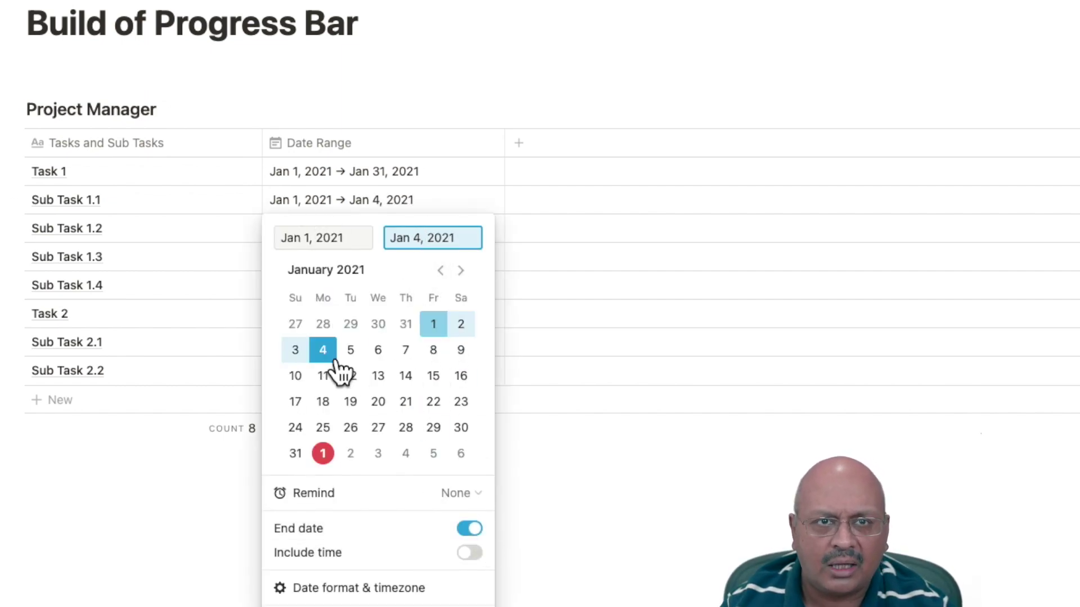
key(Escape)
- Give Sub Task 1.2 the range Jan 5–14 and Sub Task 2.2 Jan 28–31, 2021
click(304, 229)
click(440, 299)
click(350, 378)
click(470, 556)
click(406, 403)
key(Escape)
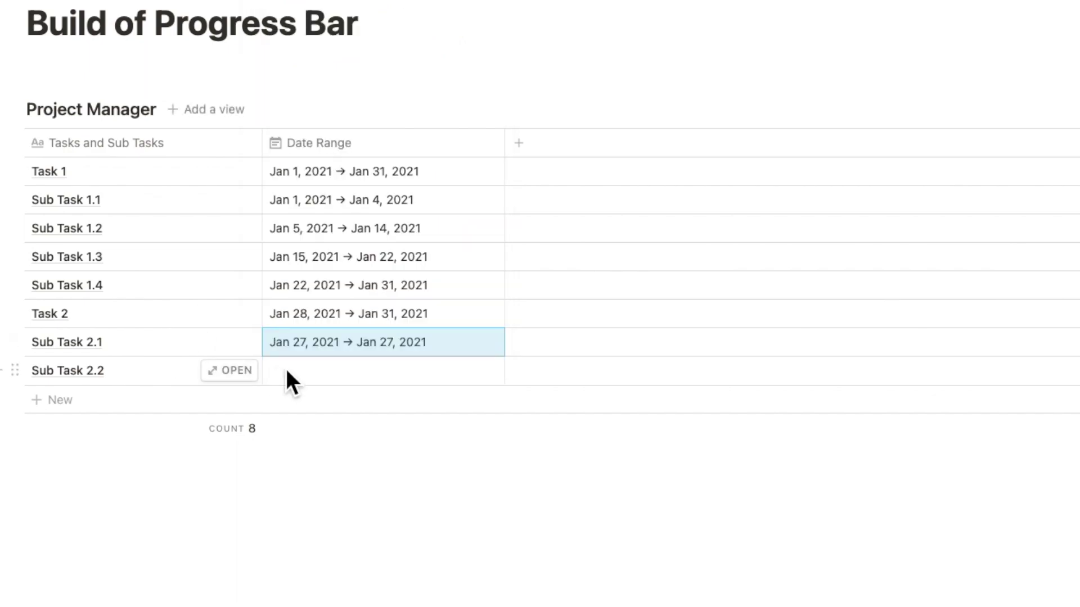
click(289, 369)
click(459, 3)
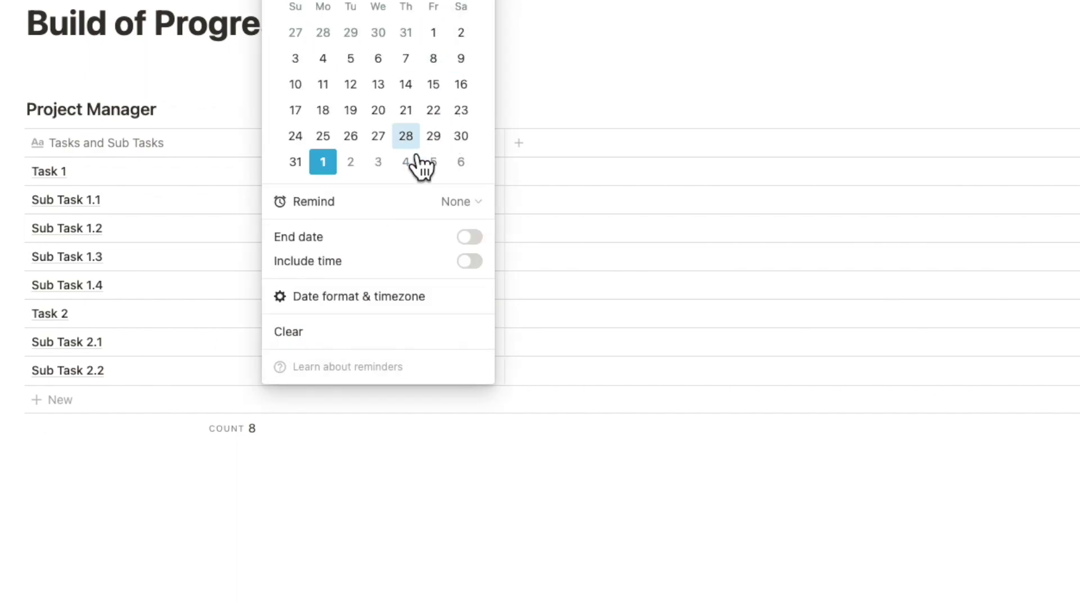
click(405, 136)
click(470, 236)
click(295, 162)
key(Escape)
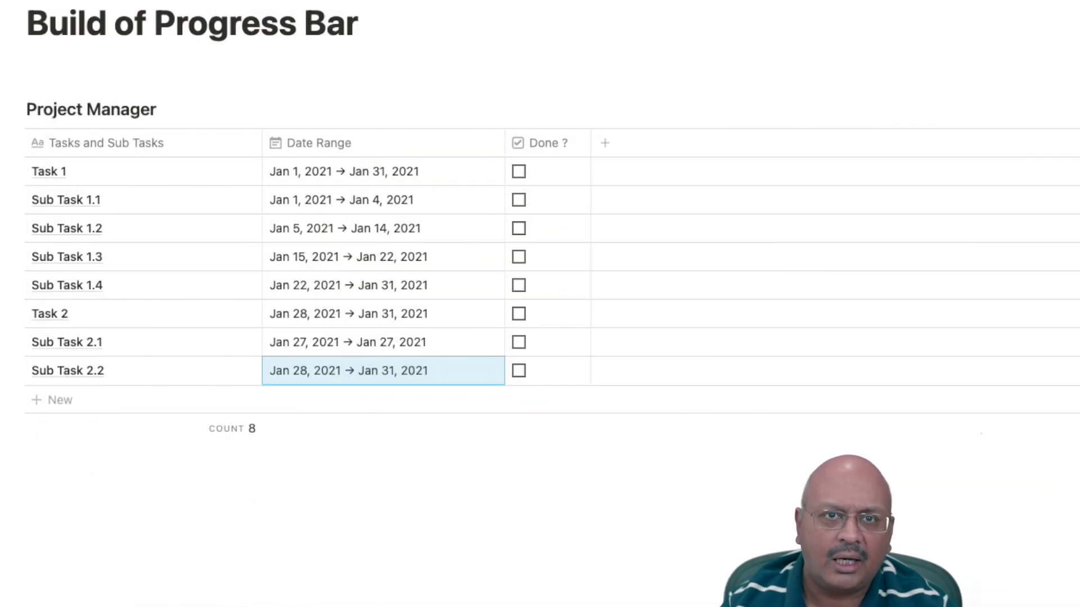
- Tick the Done ? checkboxes for Sub Task 1.3 and Sub Task 2.1
key(Escape)
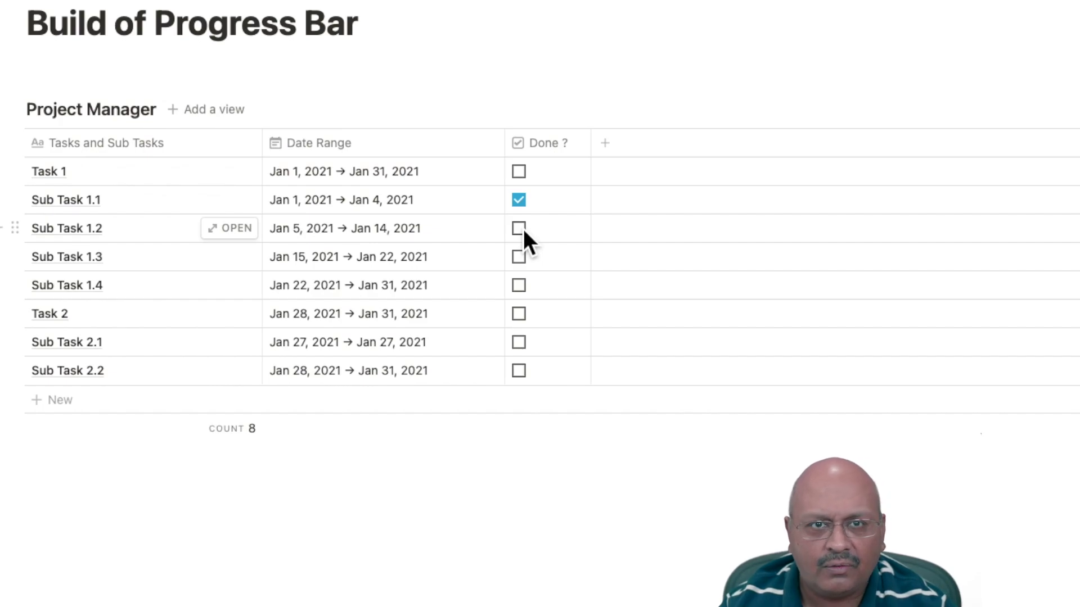
click(522, 251)
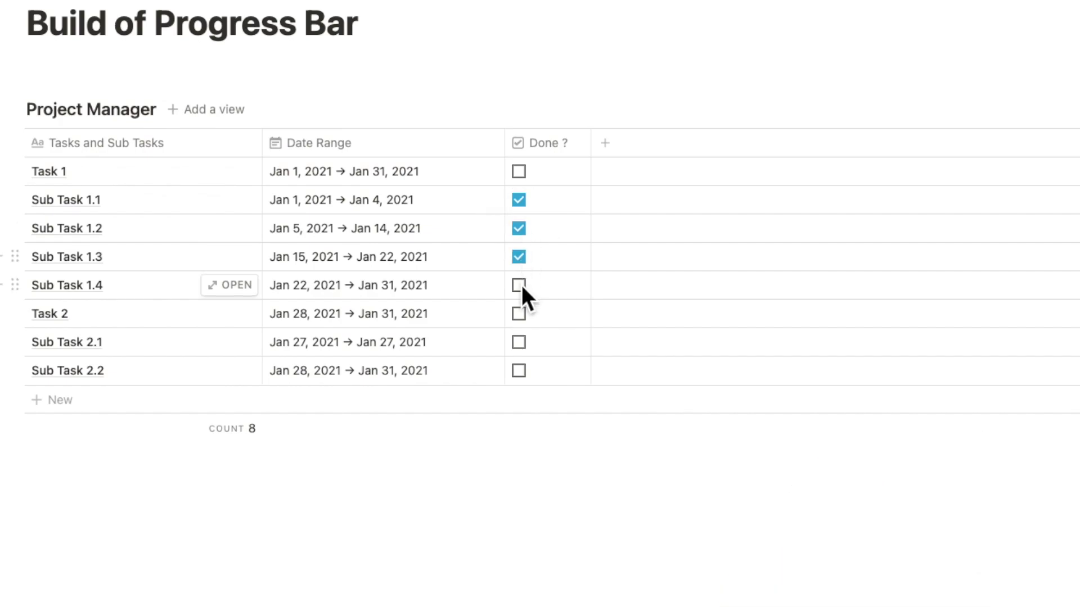
click(519, 342)
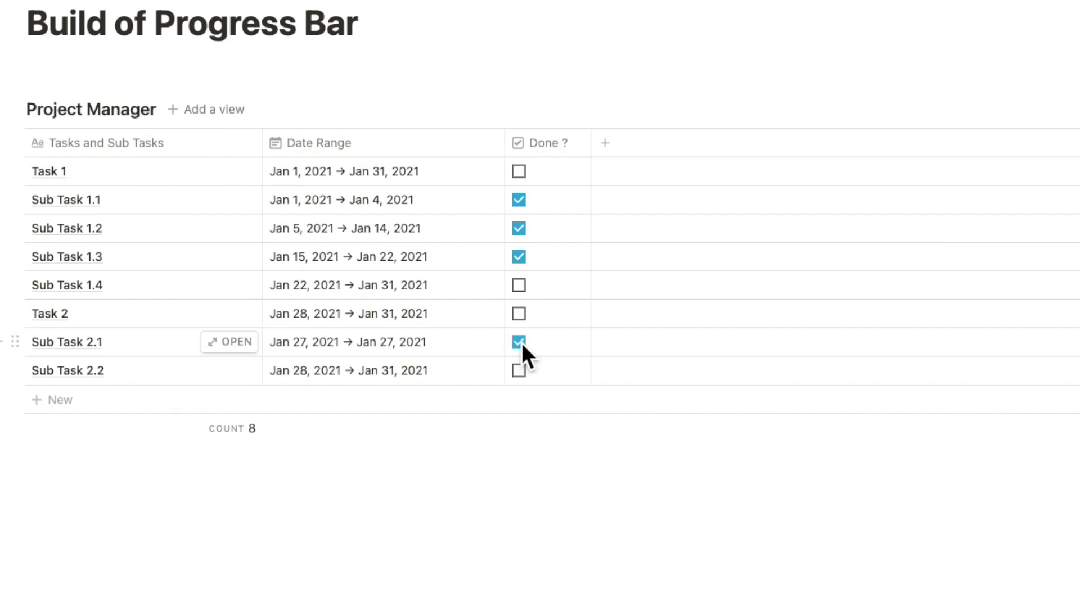
- Add a Parent relation to Project Manager itself, synced with a new property named Child
click(605, 144)
text(Parent)
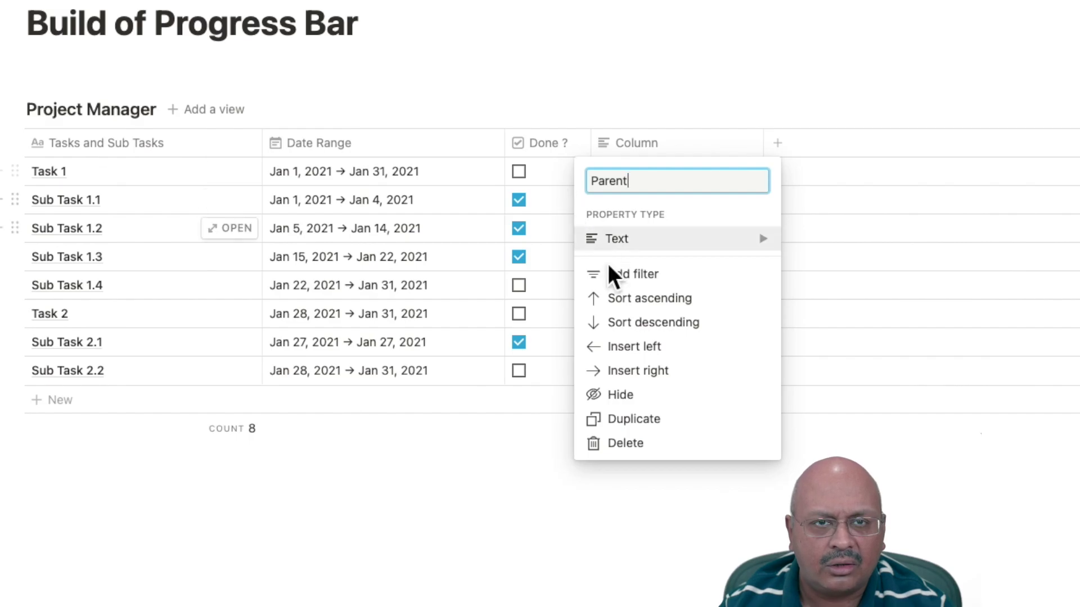
click(821, 411)
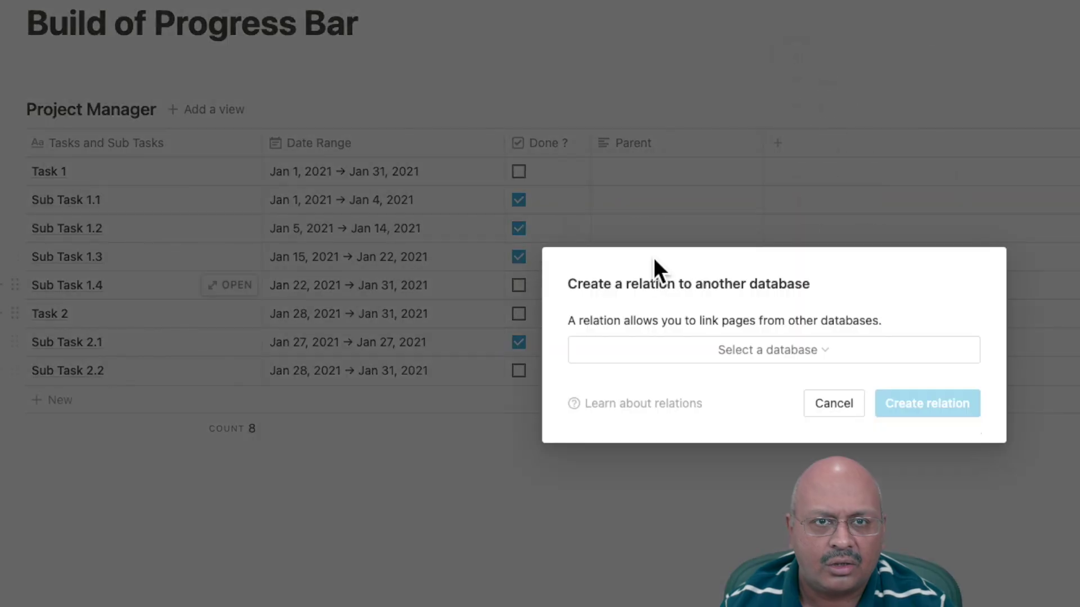
click(739, 352)
text(Proje)
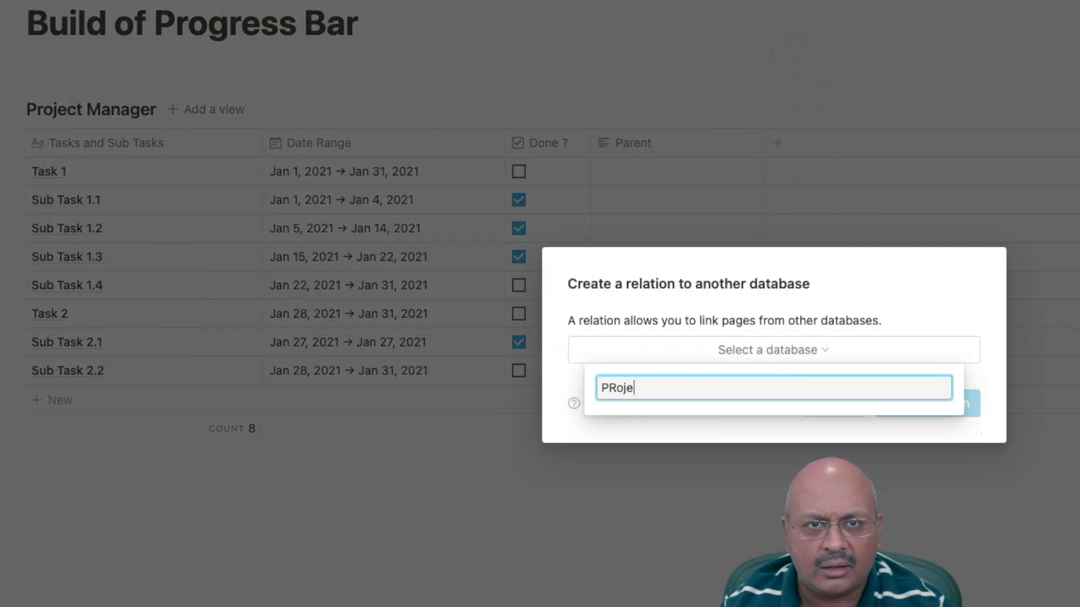
text(ct)
key(BackSpace)
key(BackSpace)
key(BackSpace)
key(BackSpace)
key(BackSpace)
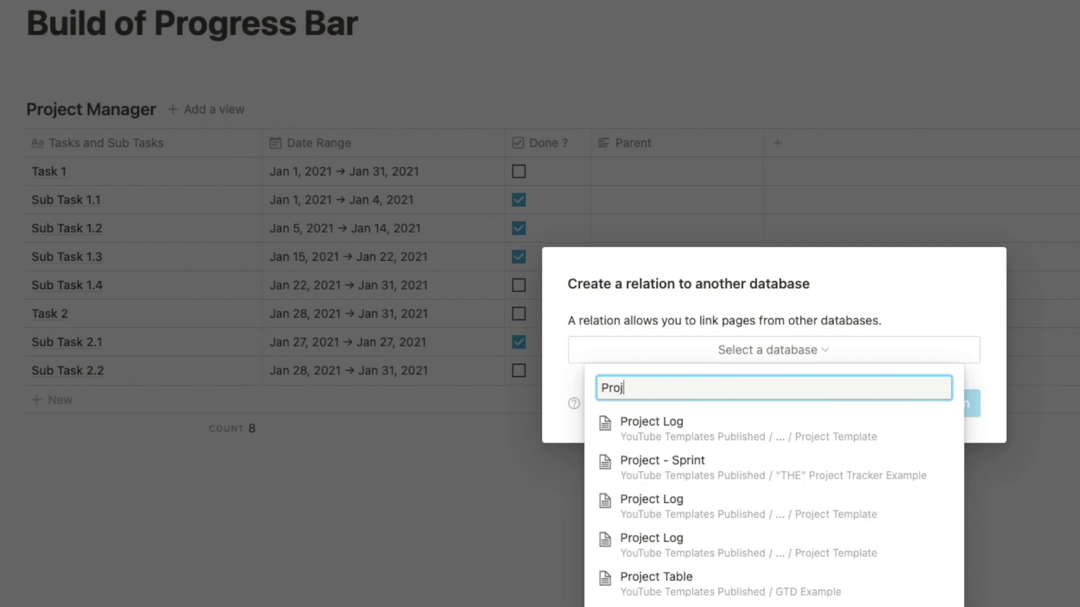
text(ect Manager)
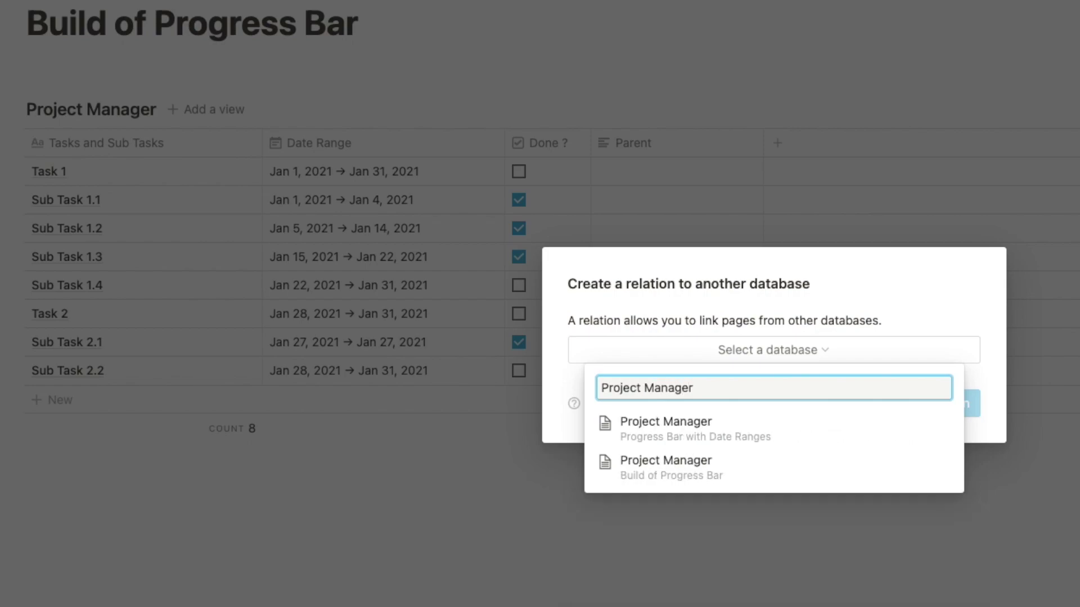
click(706, 494)
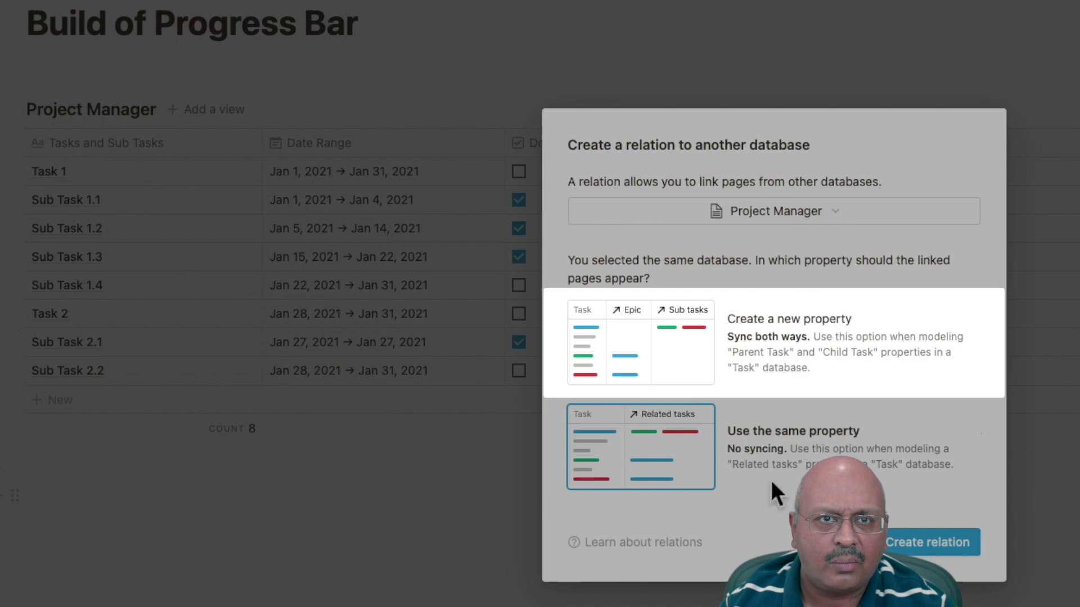
click(742, 353)
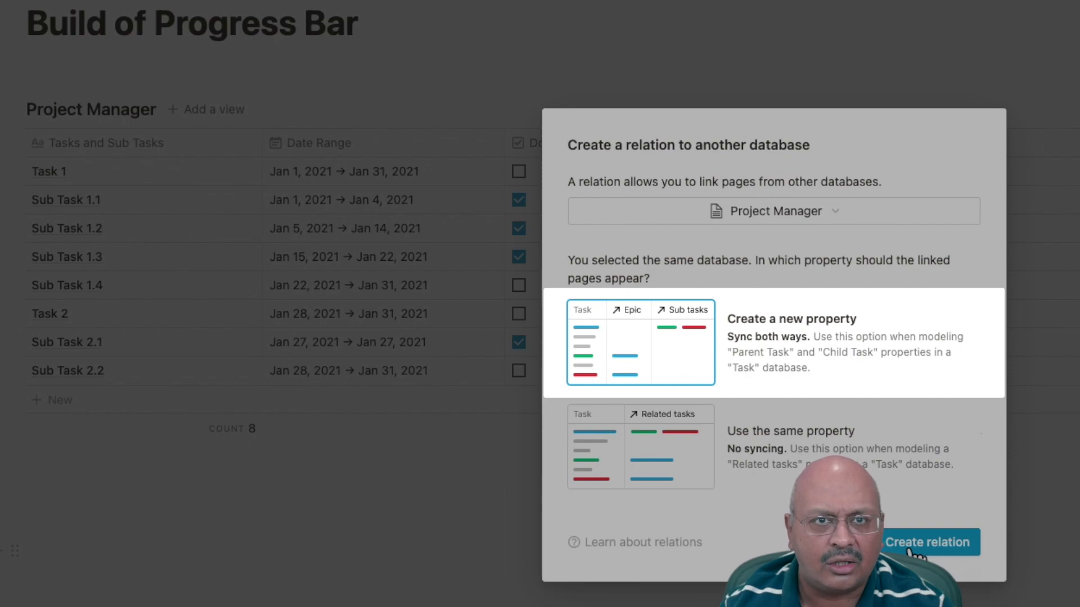
click(915, 548)
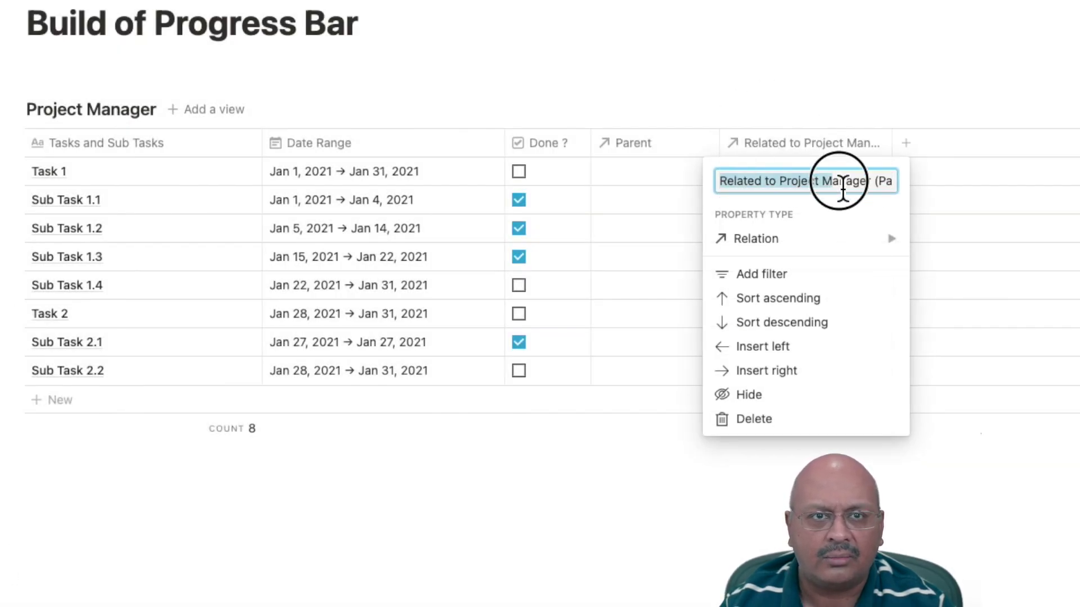
text(Child)
key(Return)
drag(892, 144, 827, 144)
- Set Task 1 as parent of Sub Tasks 1.1 and 1.2, and Task 2 for Sub Task 2.2
click(666, 173)
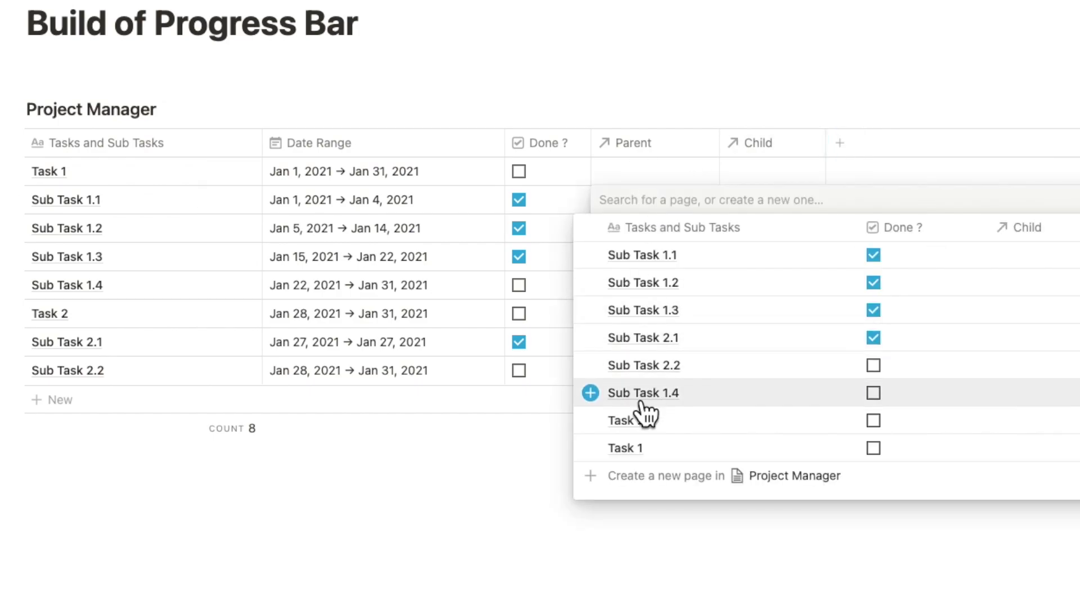
click(624, 449)
click(615, 114)
click(620, 236)
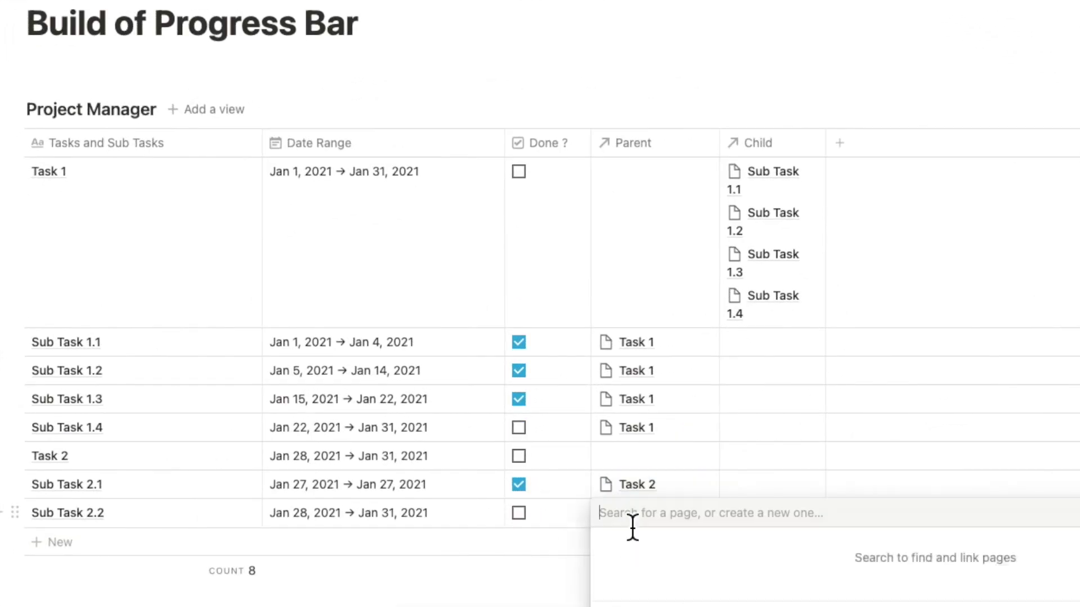
click(633, 419)
click(618, 82)
- Add two rollup columns named Completed and Goal
click(583, 135)
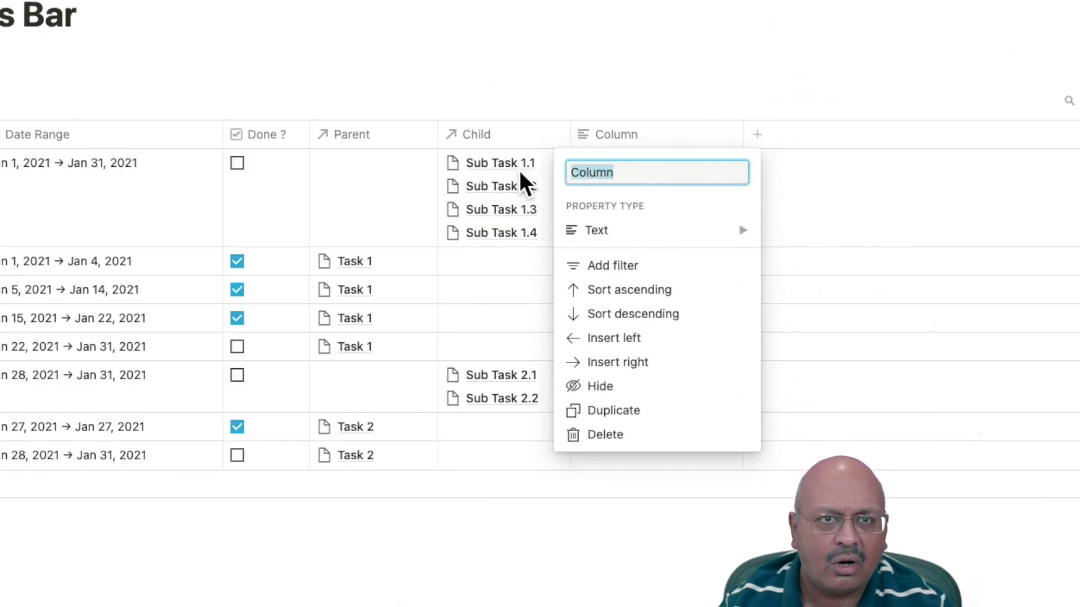
text(Completed)
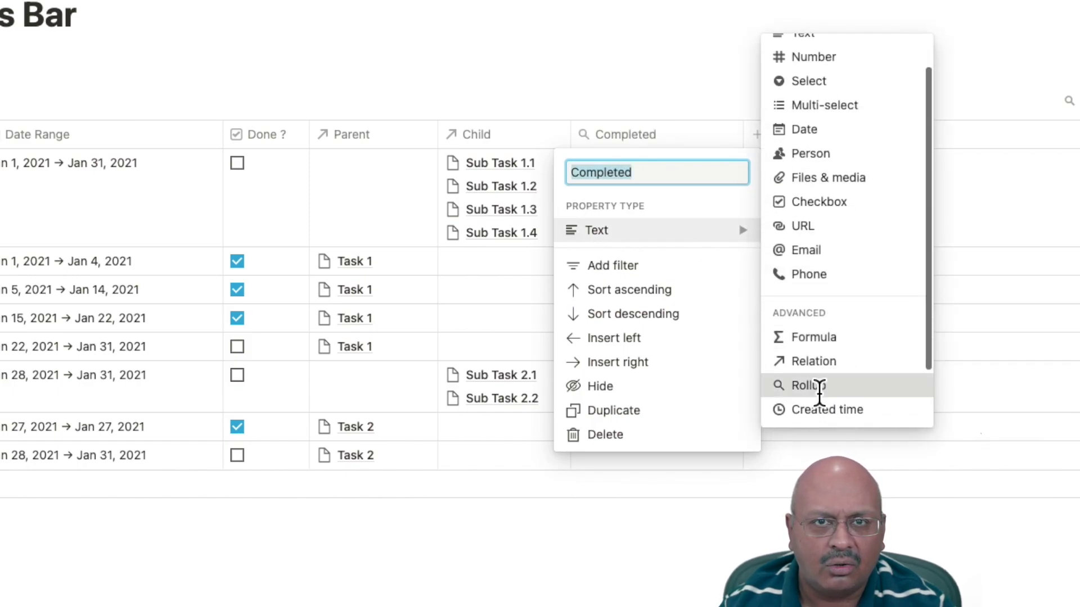
scroll(836, 381, down, 2)
click(820, 386)
click(750, 134)
text(Goal)
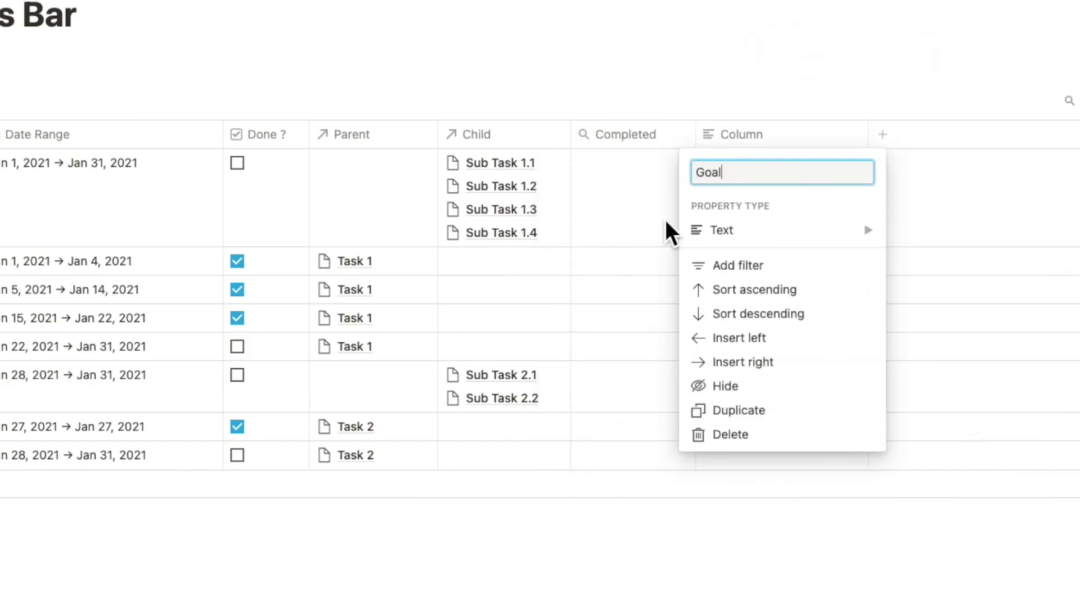
scroll(868, 308, down, 1)
scroll(871, 360, down, 2)
click(866, 346)
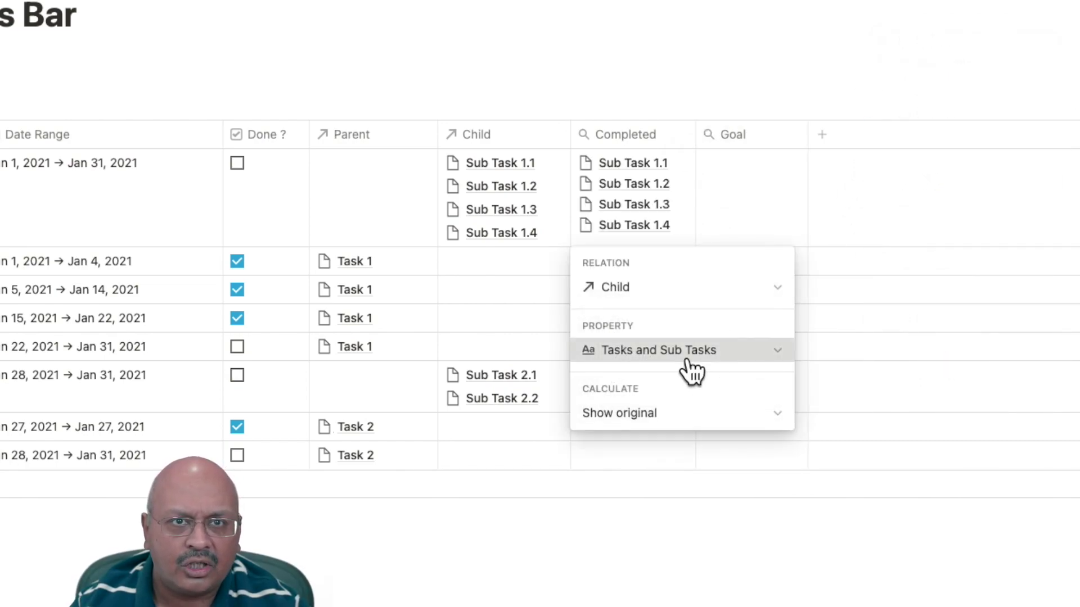
- Set Completed to count checked Done ? of children and Goal to count all Child sub tasks
click(679, 353)
click(661, 493)
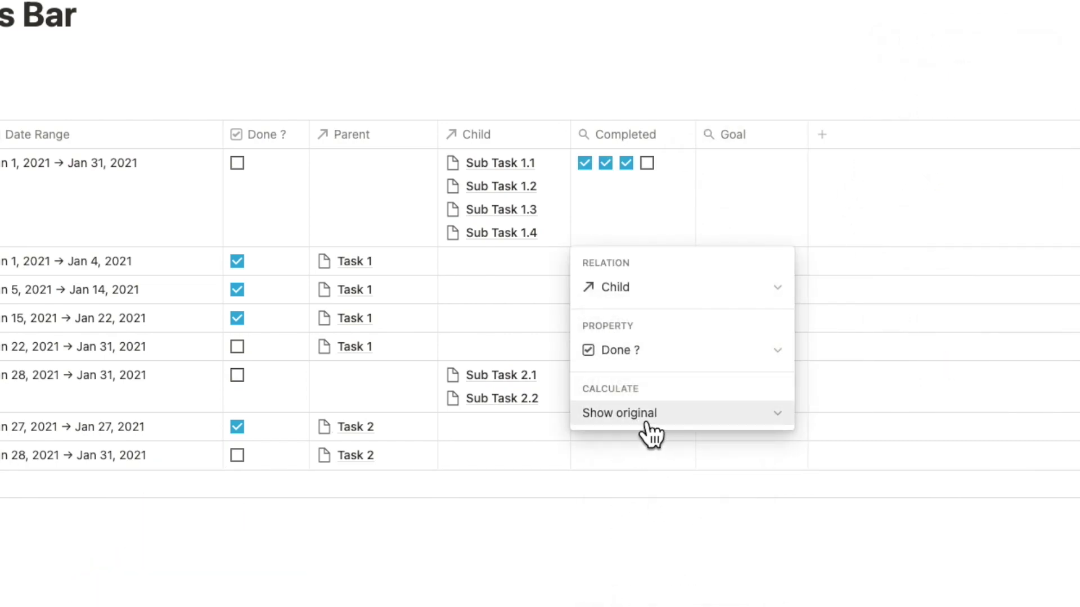
click(642, 418)
click(646, 491)
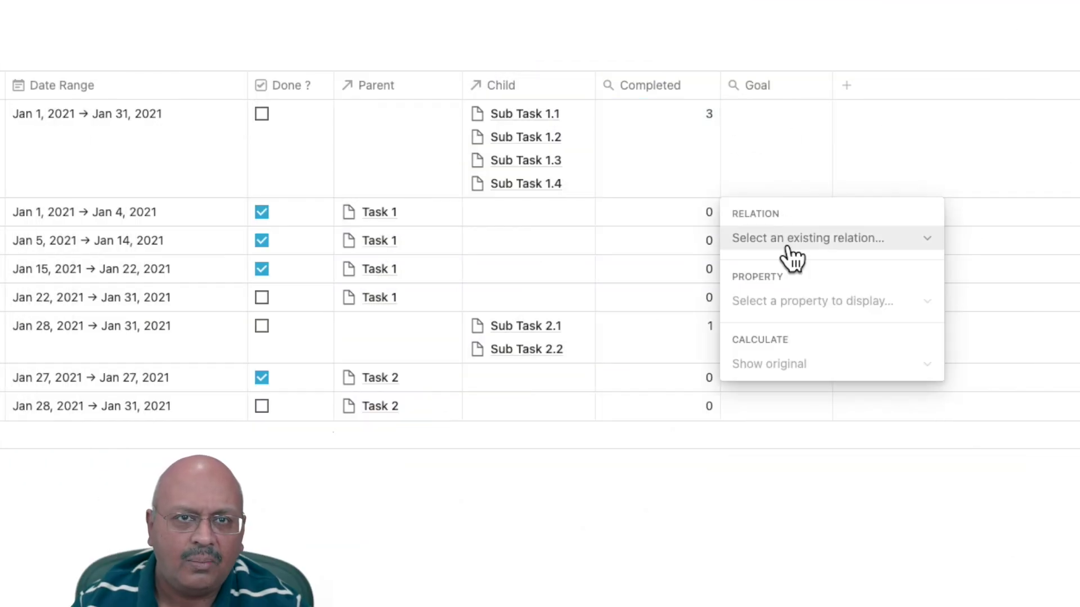
click(790, 255)
click(804, 315)
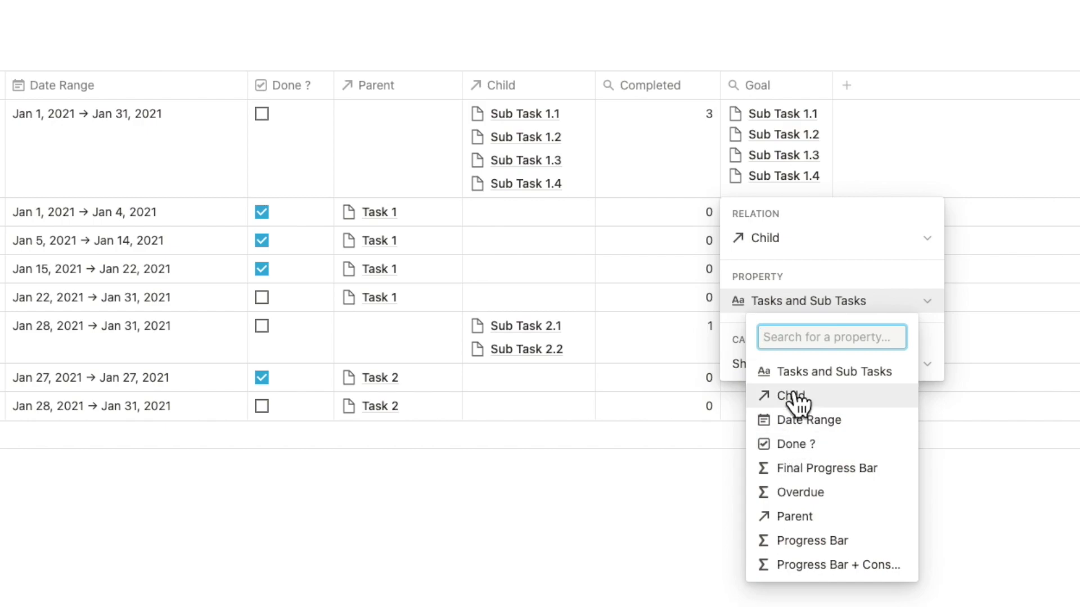
click(776, 368)
click(775, 365)
click(782, 442)
click(772, 39)
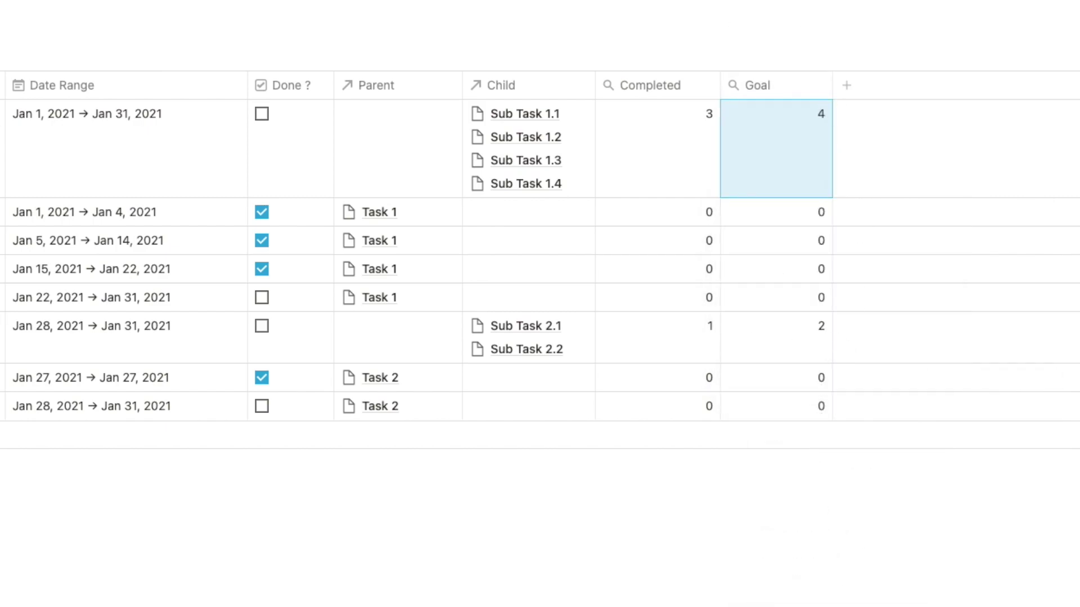
- Add a Progress formula column containing the progress bar formula copied from the reference page
text(Progress)
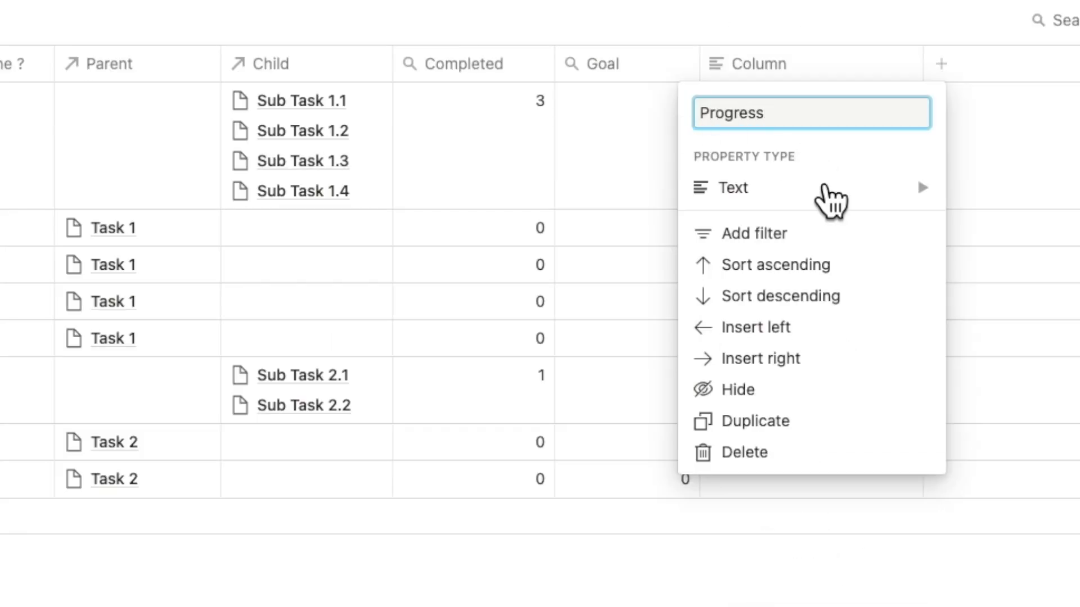
click(827, 192)
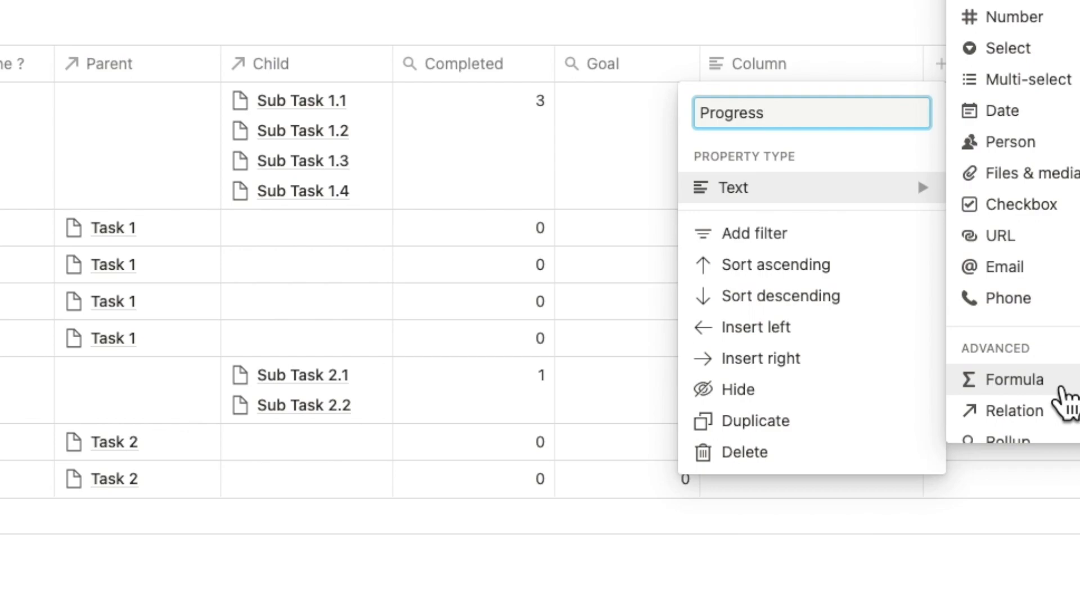
click(1063, 381)
click(342, 271)
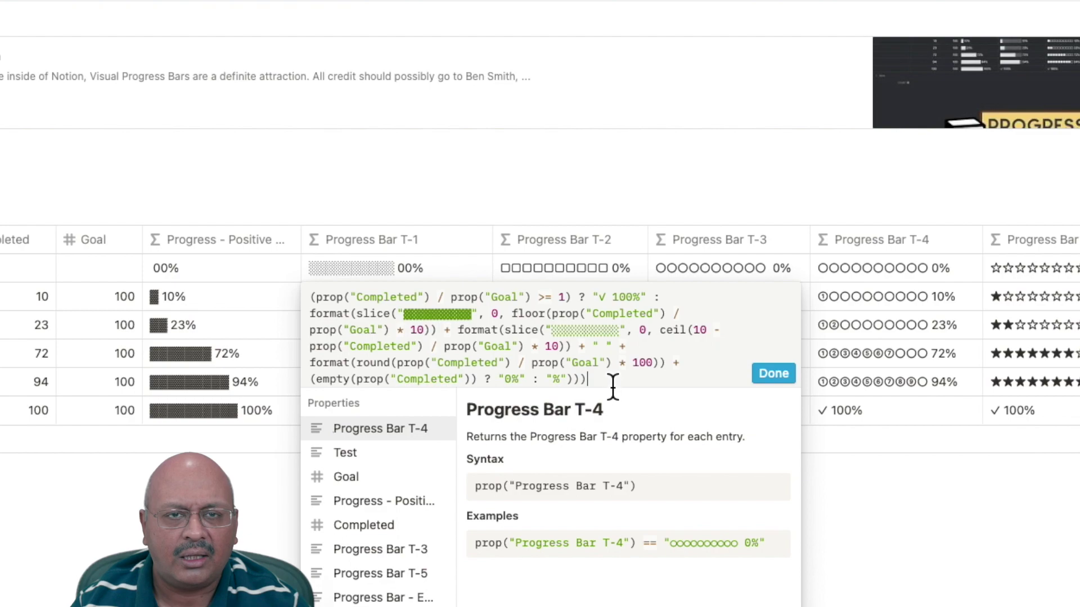
drag(609, 380, 363, 311)
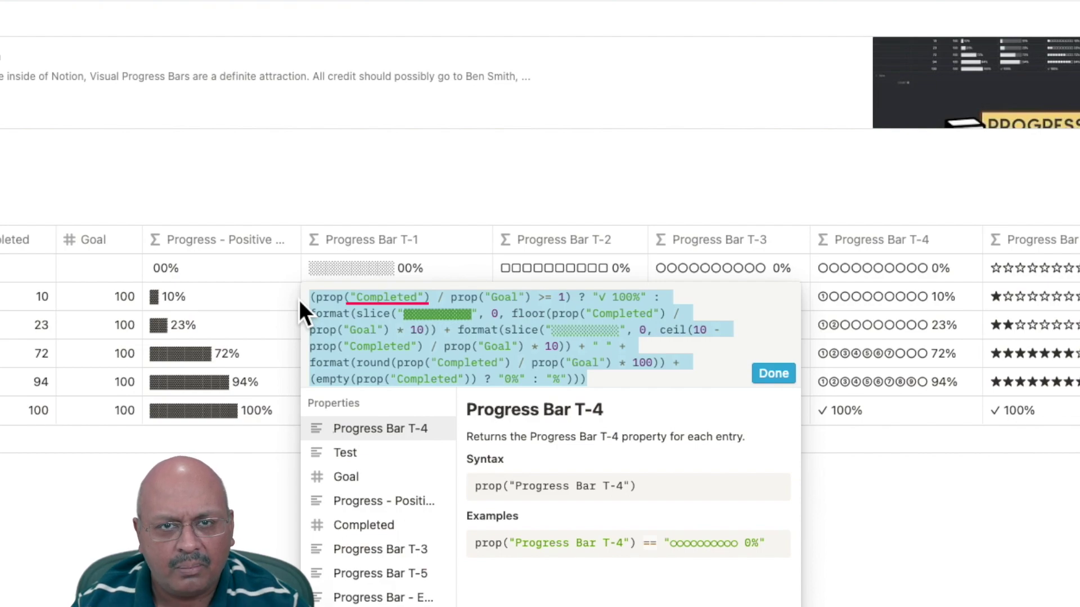
key(super+c)
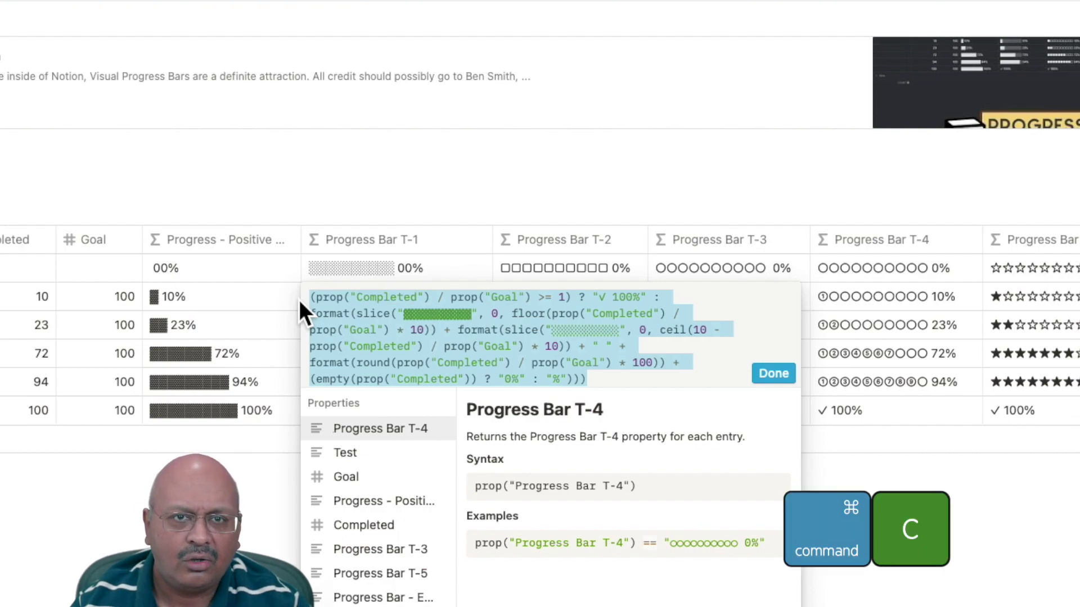
click(790, 378)
click(606, 138)
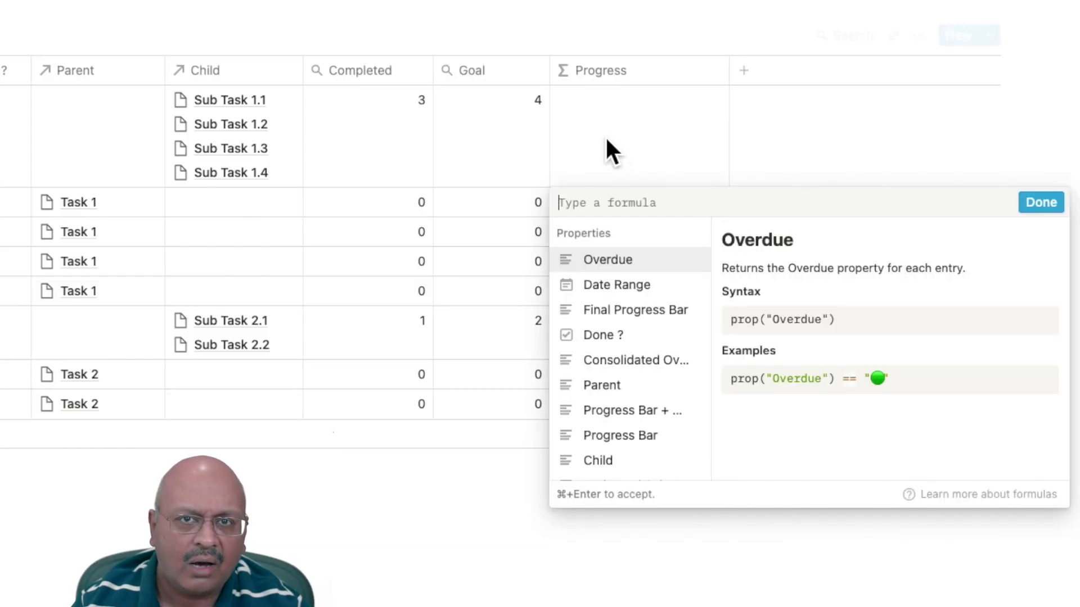
key(super+v)
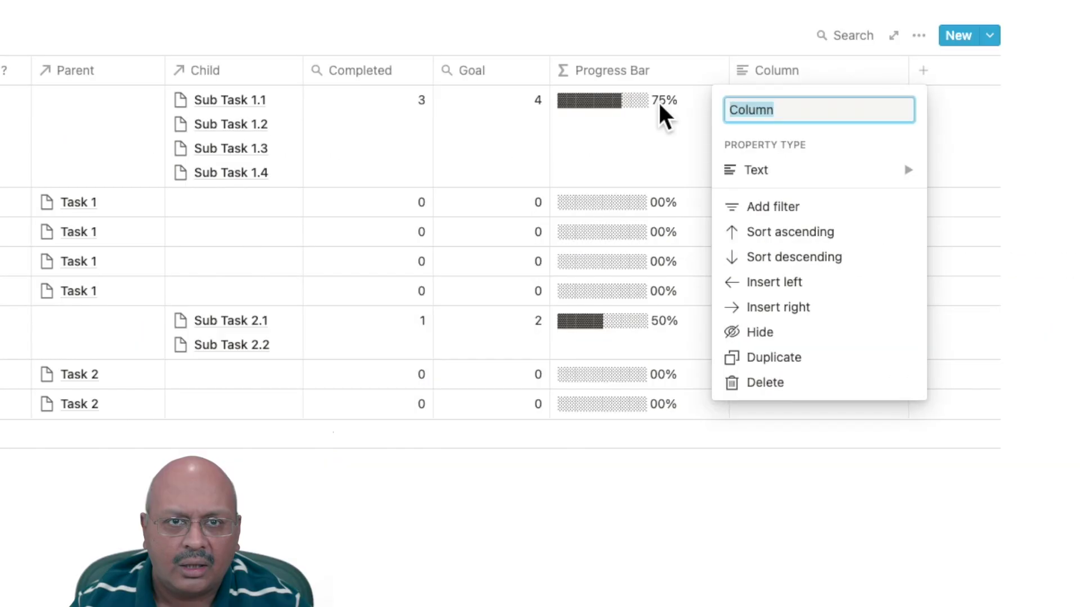
- Create the Overdue formula with if/dateBetween on Date Range end, Done ?, and green/red dots
text(Overdue)
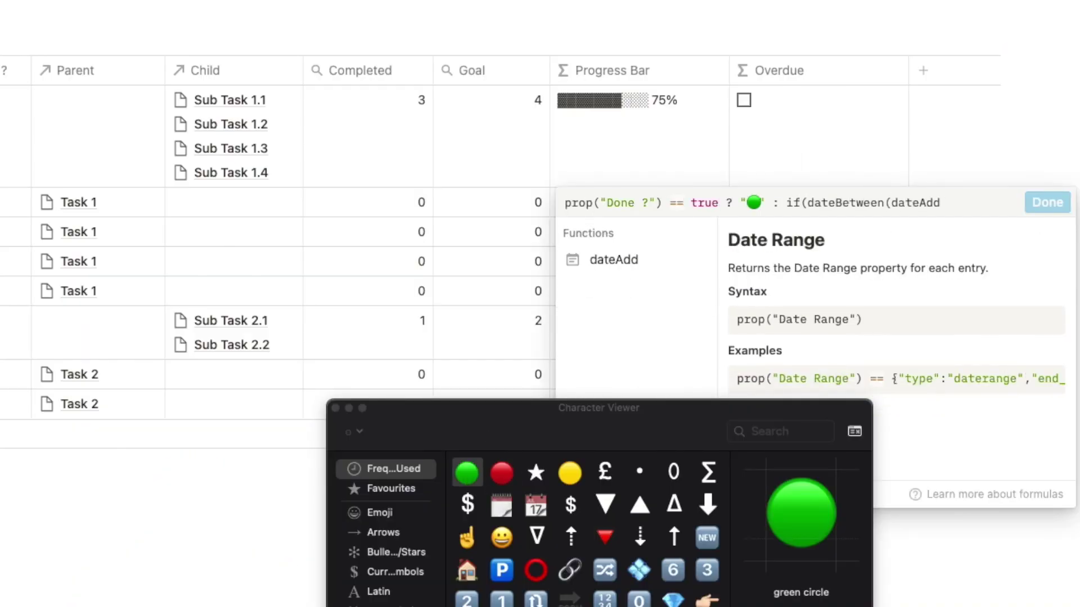
text((end()
click(617, 272)
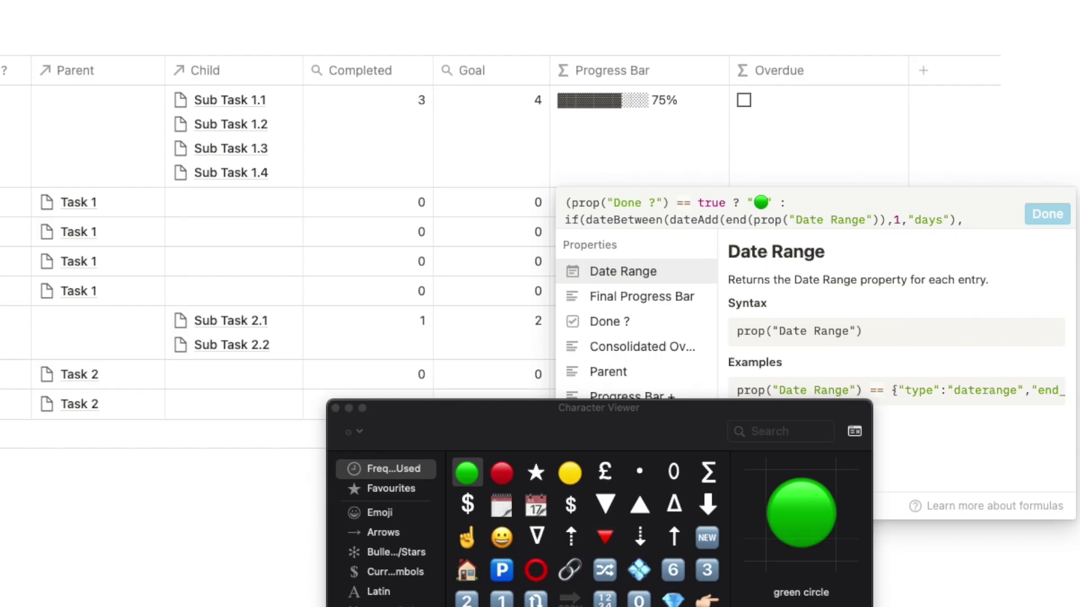
text(now(),"days"))
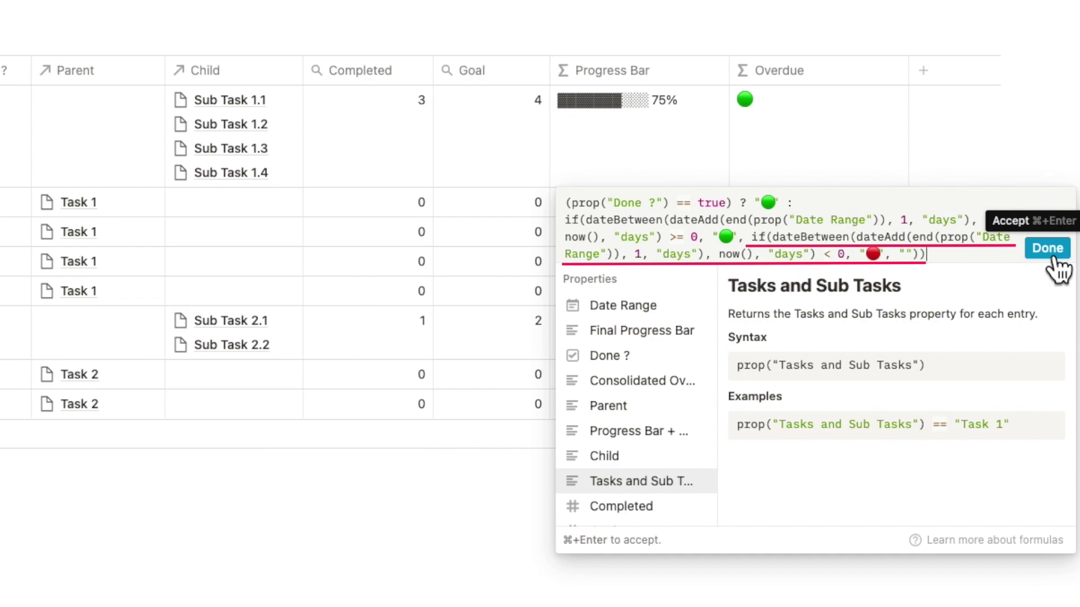
click(1049, 257)
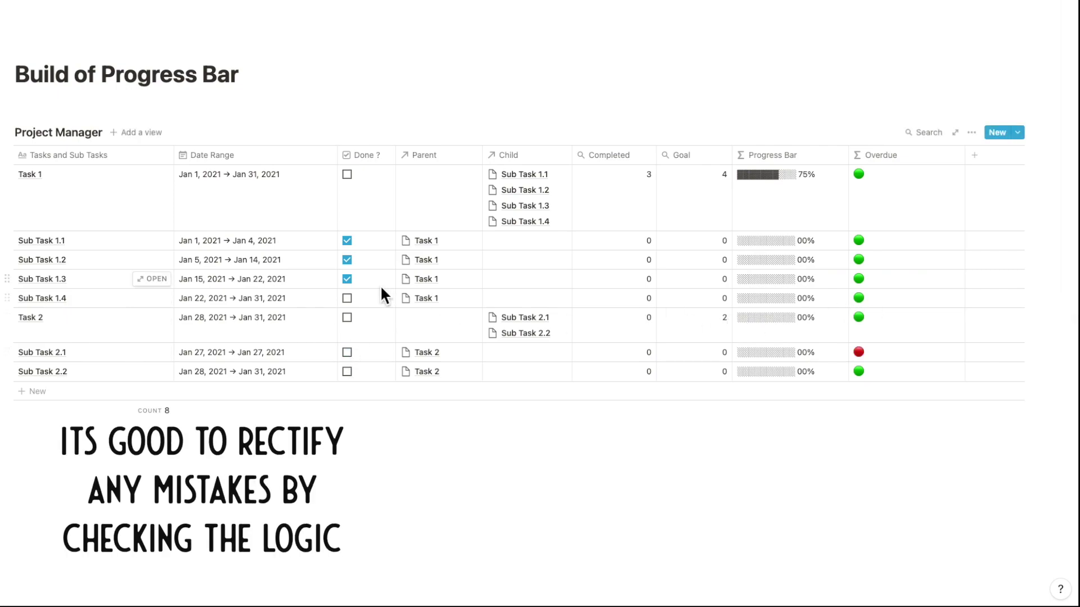
- Toggle Sub Task 1.3's done state, then change the Overdue formula's second dateAdd offset to 0
click(347, 279)
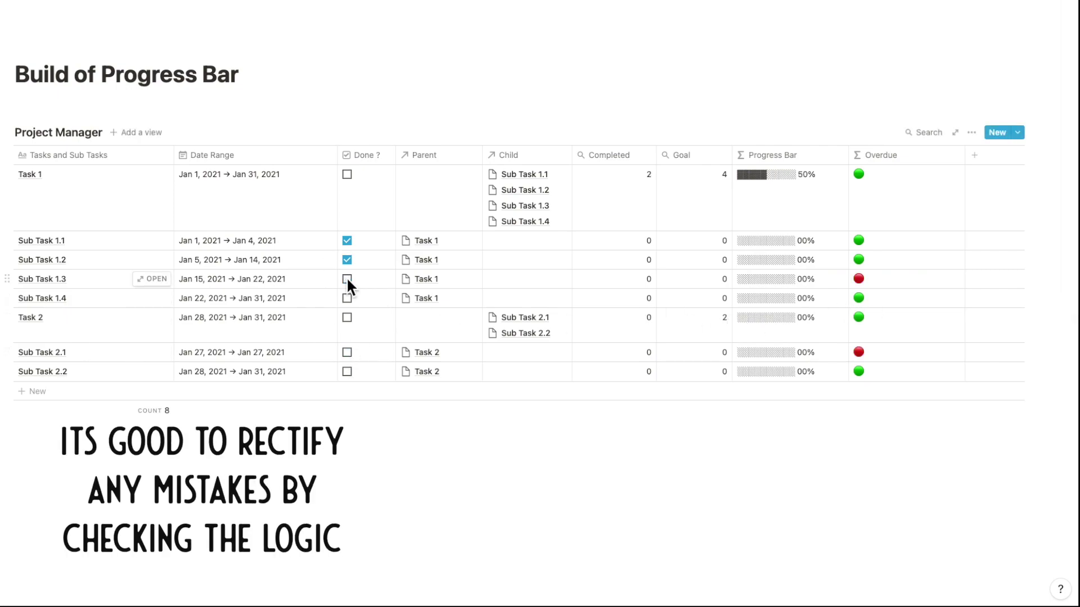
click(858, 299)
double_click(789, 350)
text(0)
click(1039, 353)
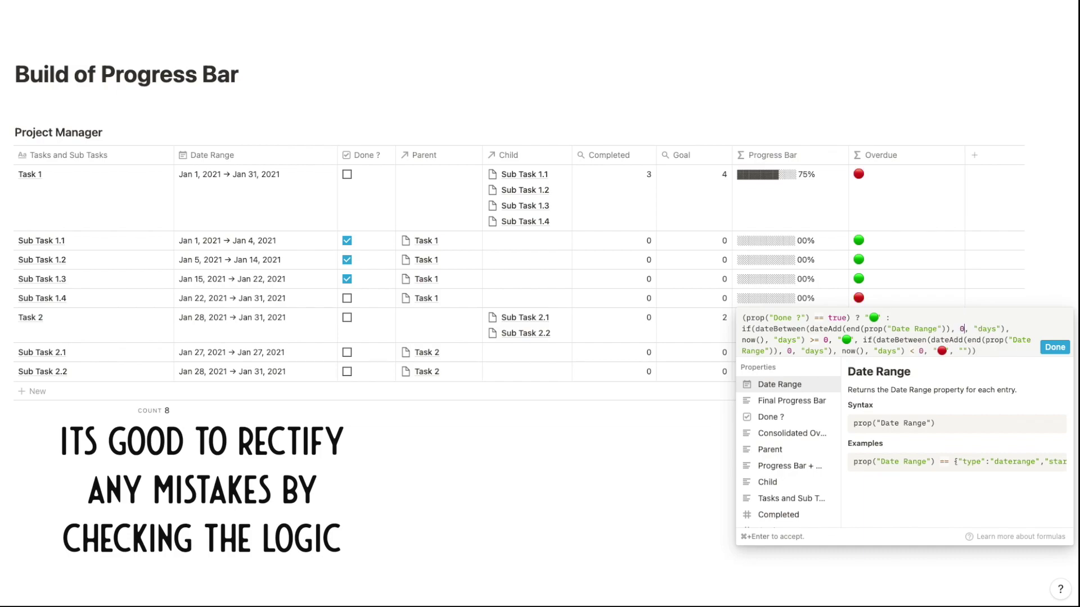
click(1049, 353)
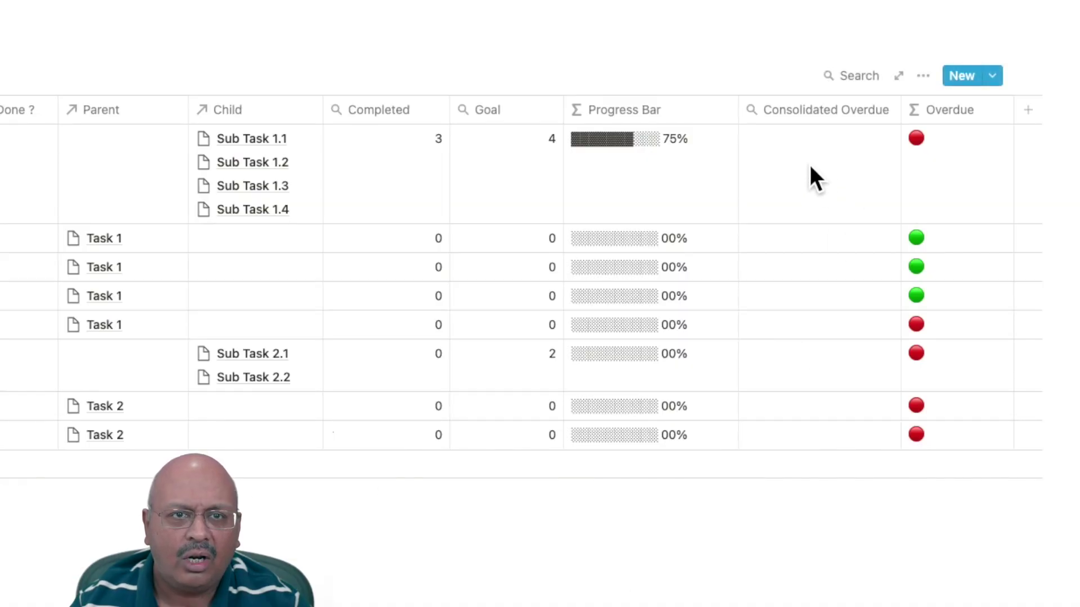
- Set Consolidated Overdue to roll up the Overdue property through the Child relation
click(808, 163)
click(809, 266)
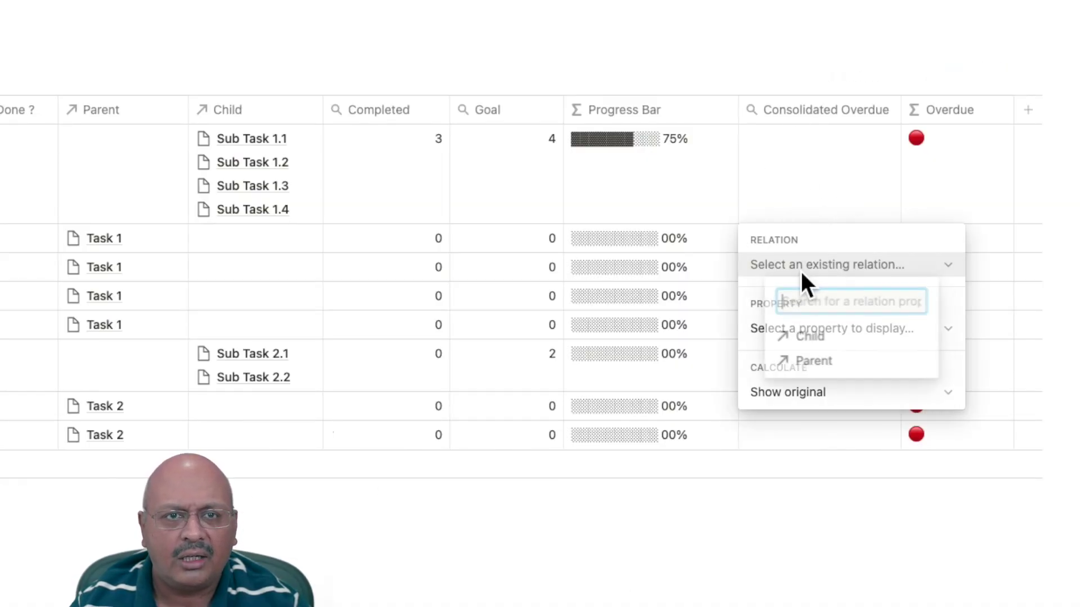
click(855, 343)
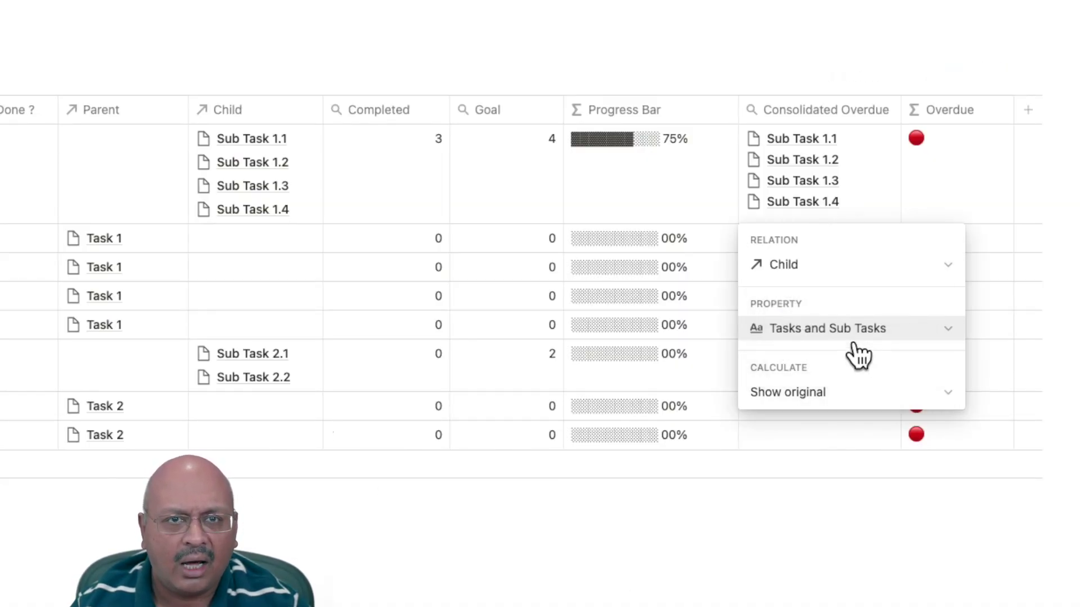
click(810, 393)
click(810, 331)
click(821, 523)
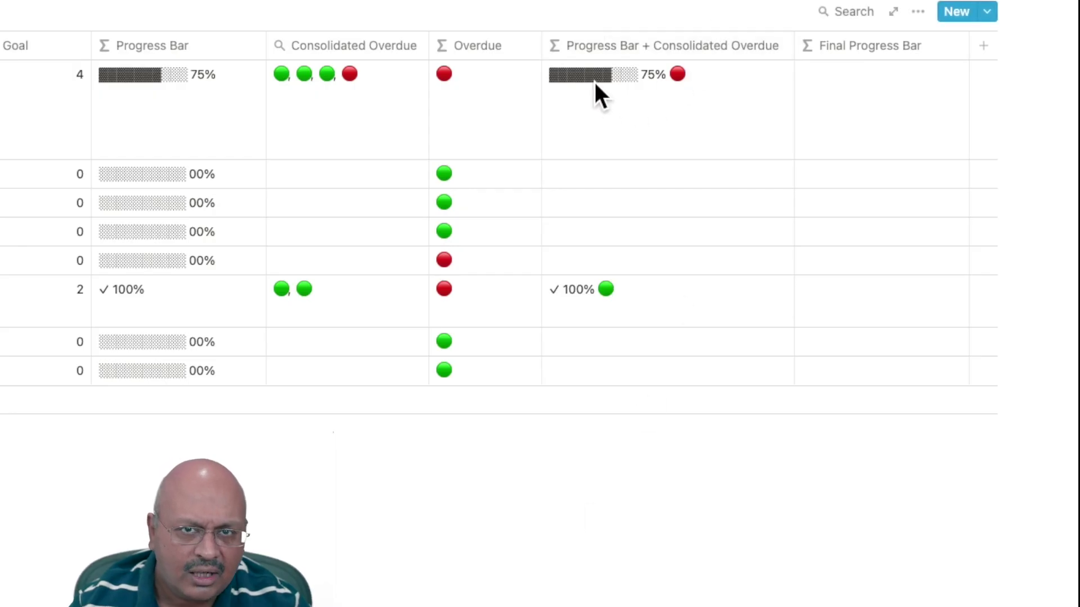
- Copy the combined progress-and-overdue formula into the Final Progress Bar column
click(597, 93)
drag(808, 227, 528, 178)
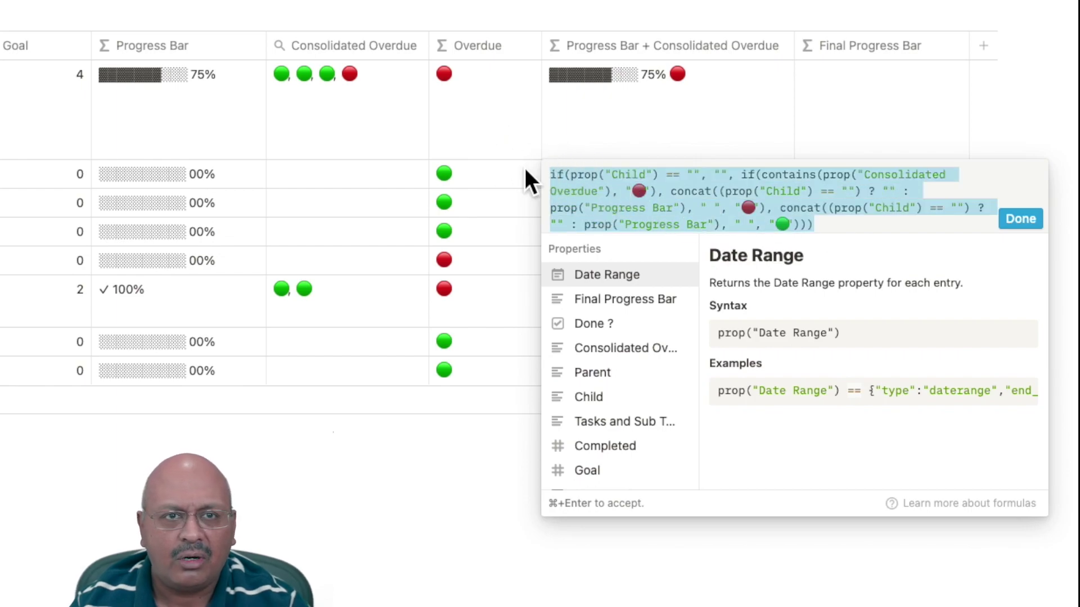
key(super+c)
click(1020, 218)
click(829, 121)
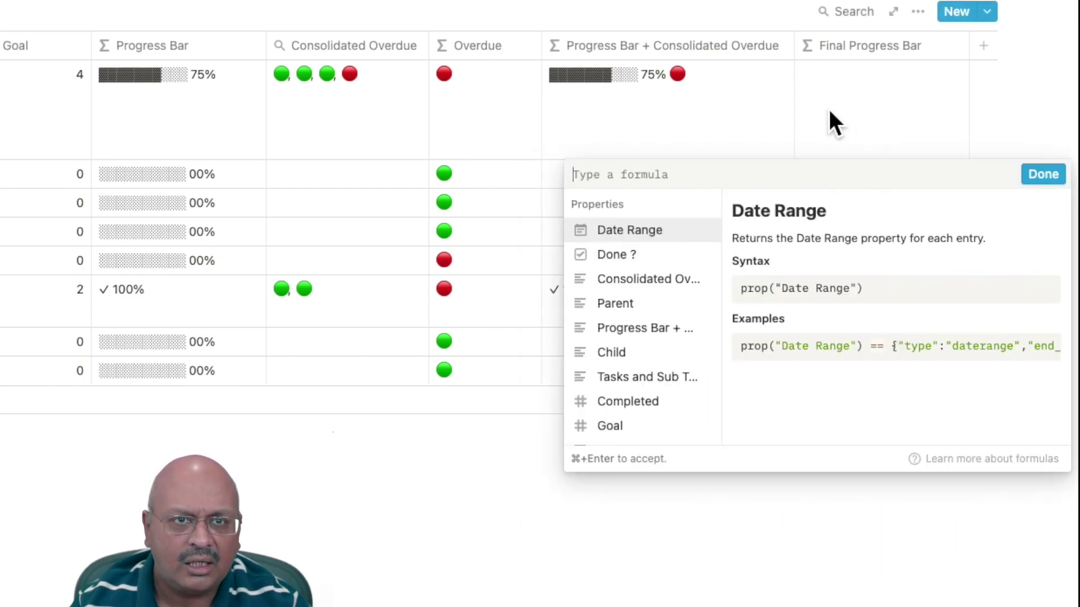
key(super+v)
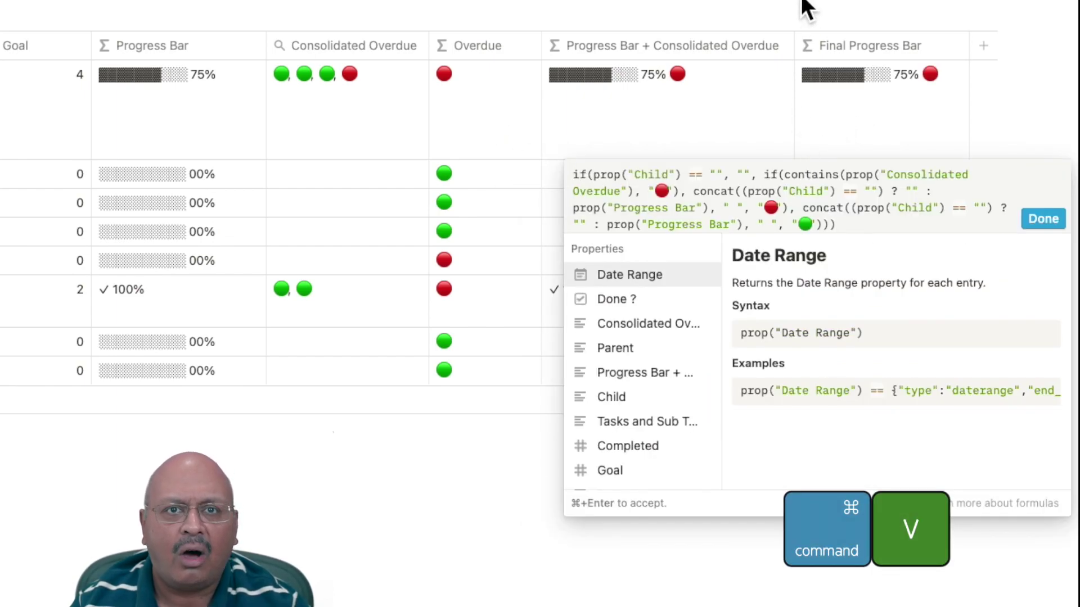
click(802, 6)
- Replace both prop("Progress Bar") references in Final Progress Bar with the full Progress Bar formula
click(148, 87)
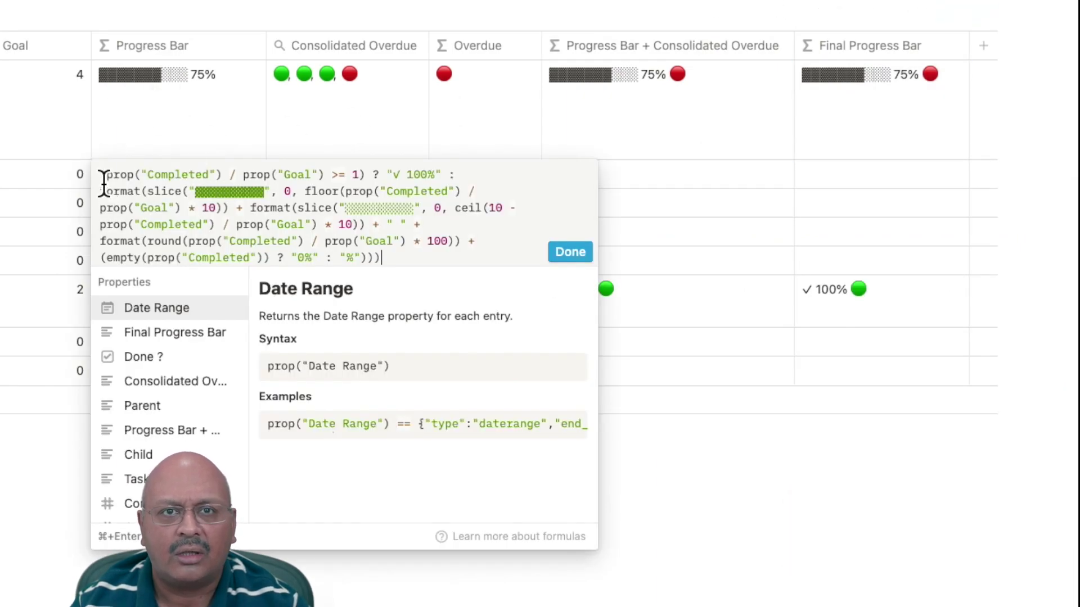
drag(97, 170, 415, 271)
key(super+c)
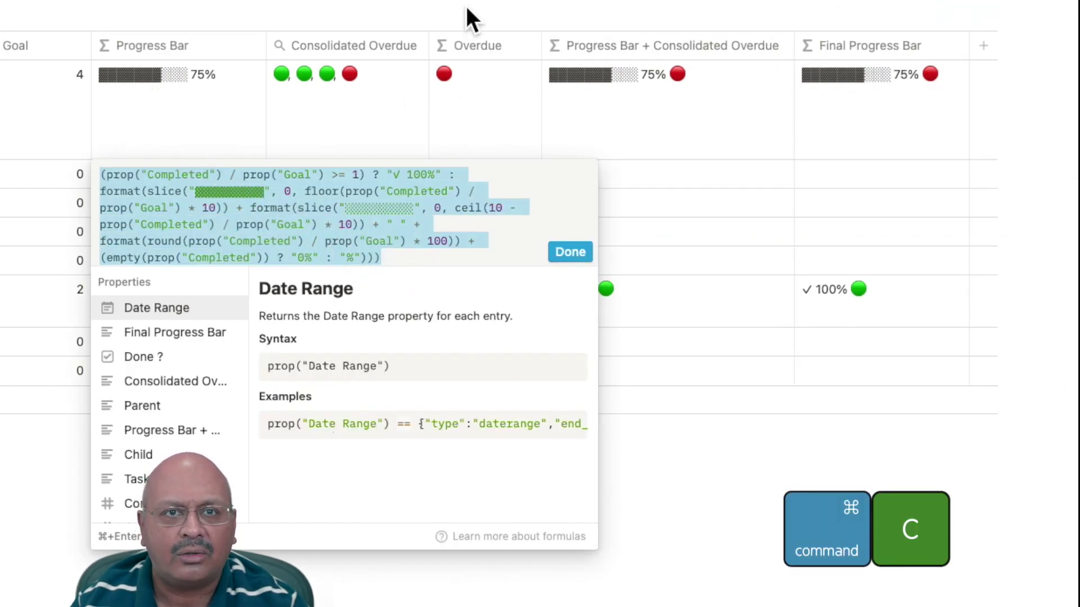
key(Escape)
click(816, 83)
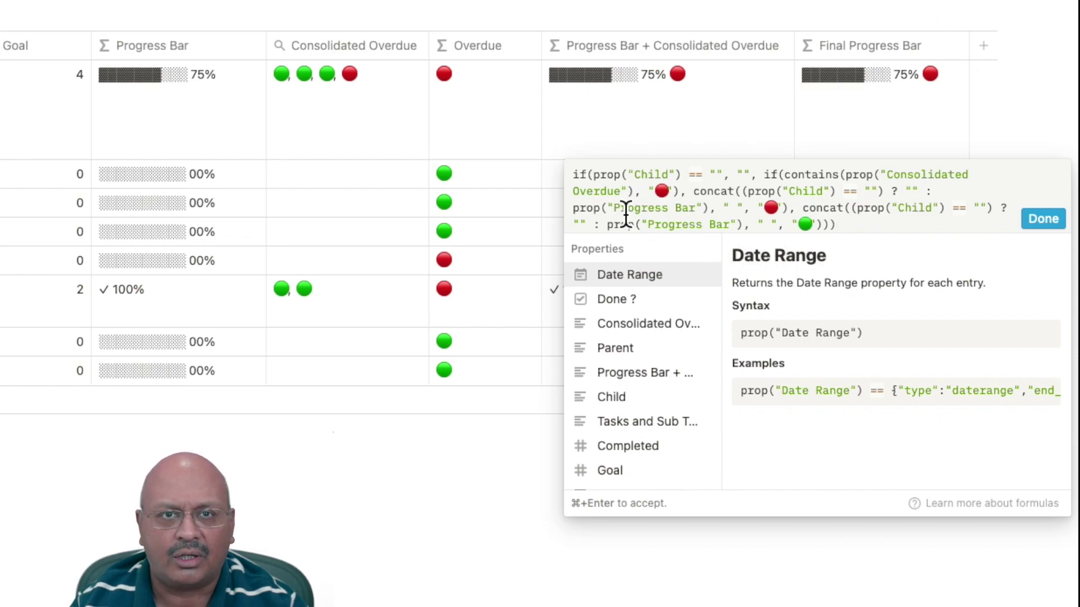
drag(574, 209, 710, 213)
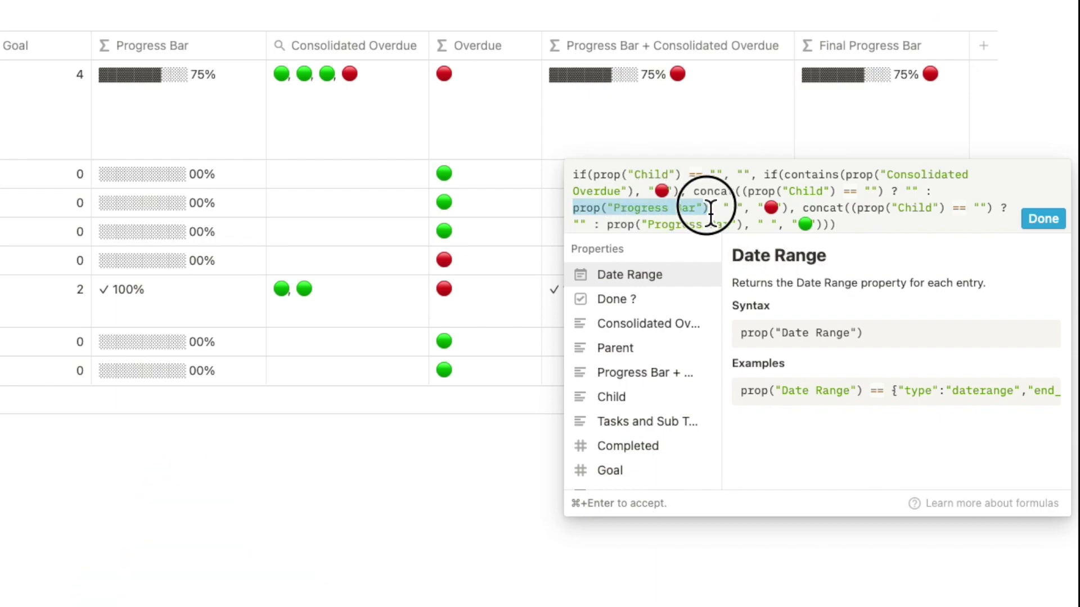
key(super+v)
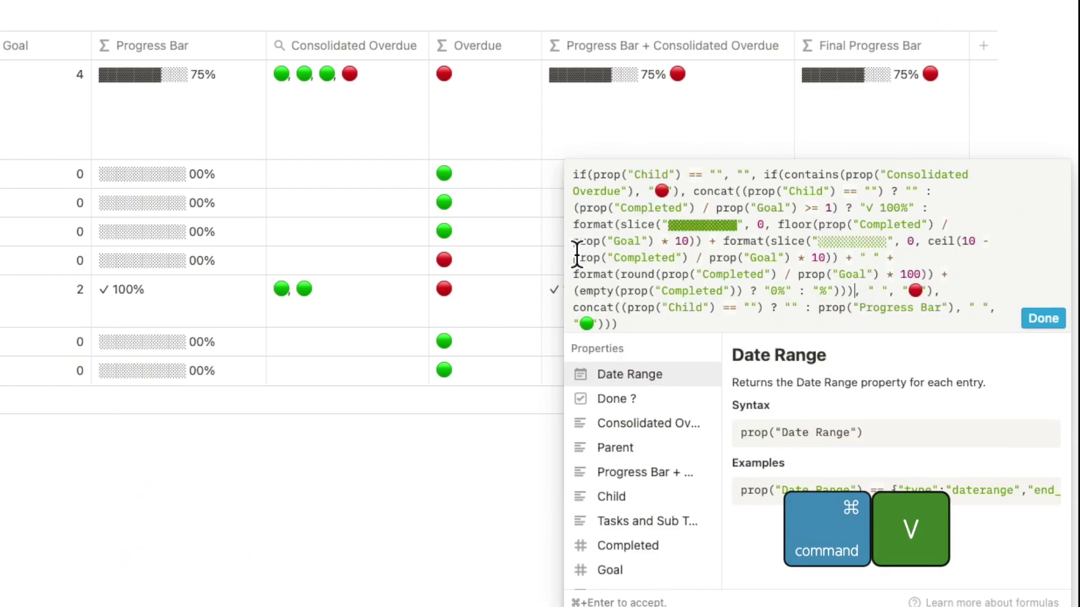
drag(837, 313, 950, 308)
key(super+v)
key(shift+Right)
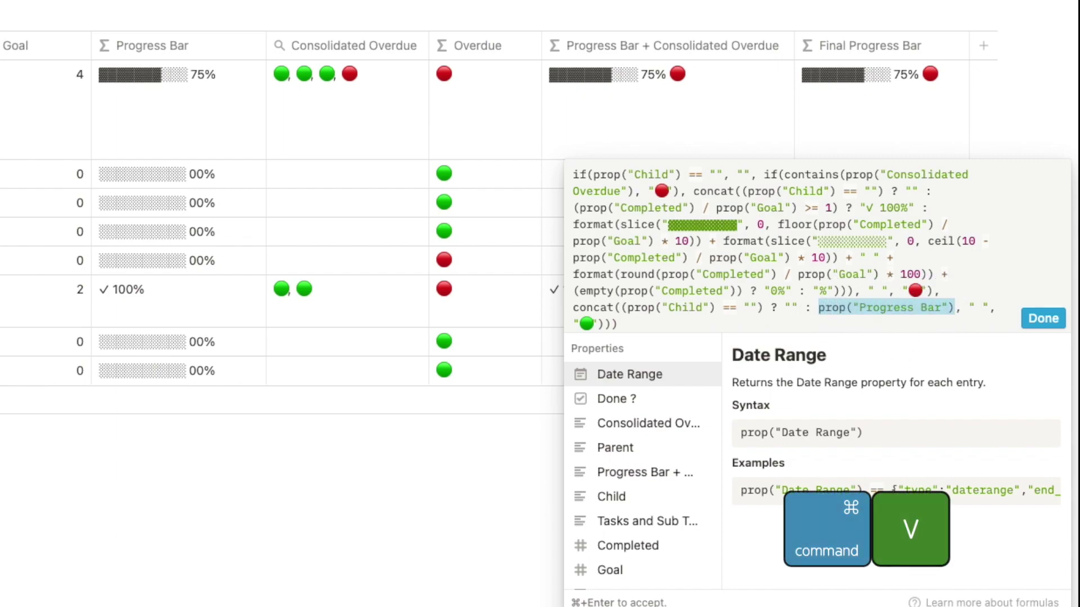
key(super+v)
- Confirm the Final Progress Bar formula and mark the sub tasks done again to test progress
click(1045, 400)
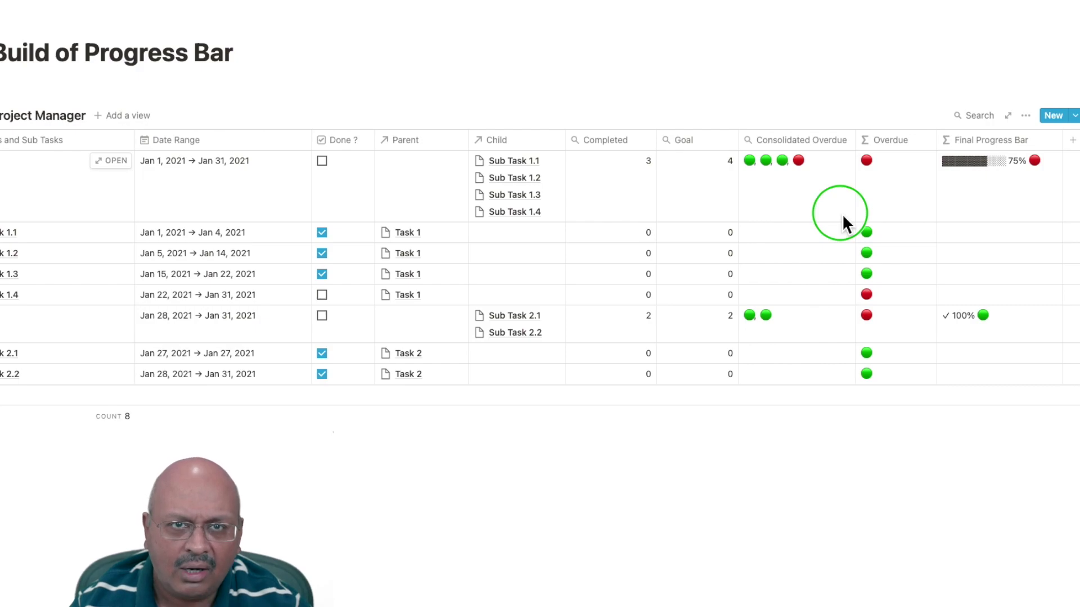
click(321, 232)
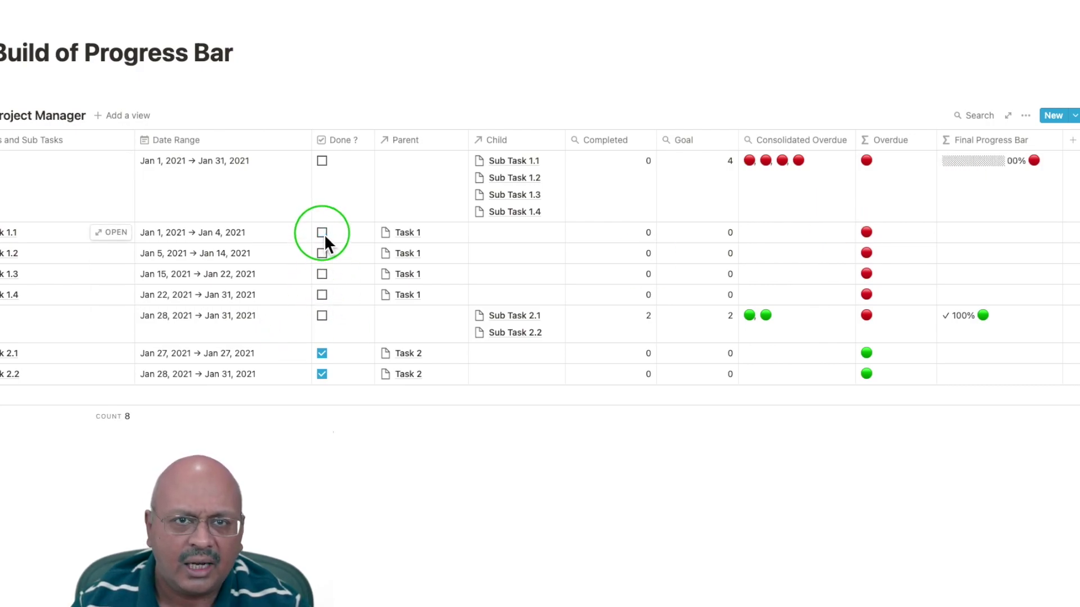
click(321, 274)
- Push Sub Task 1.4's end date into February
click(249, 295)
click(179, 142)
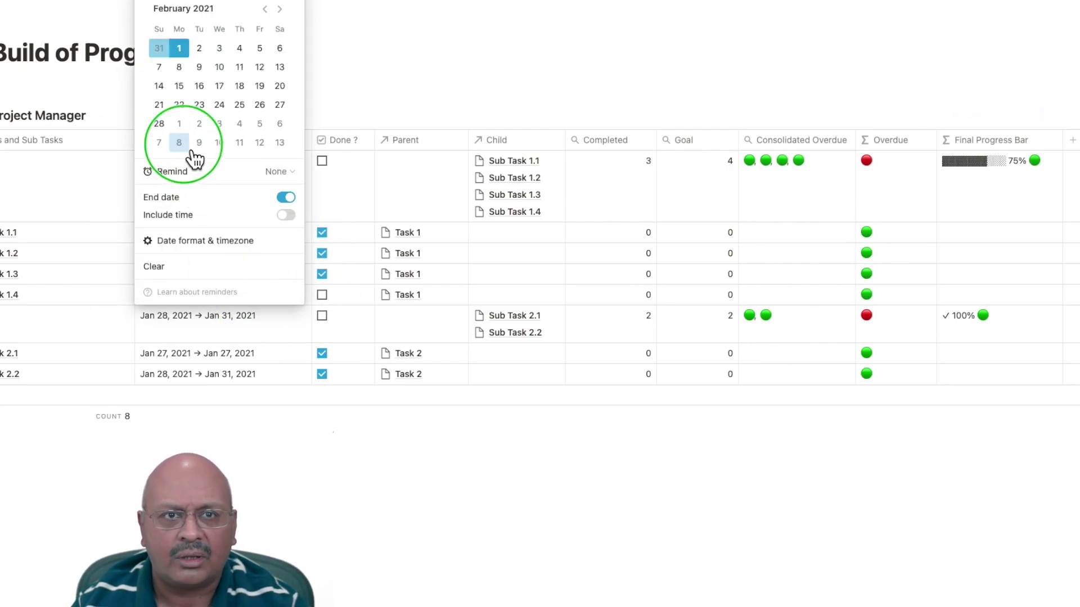
click(427, 191)
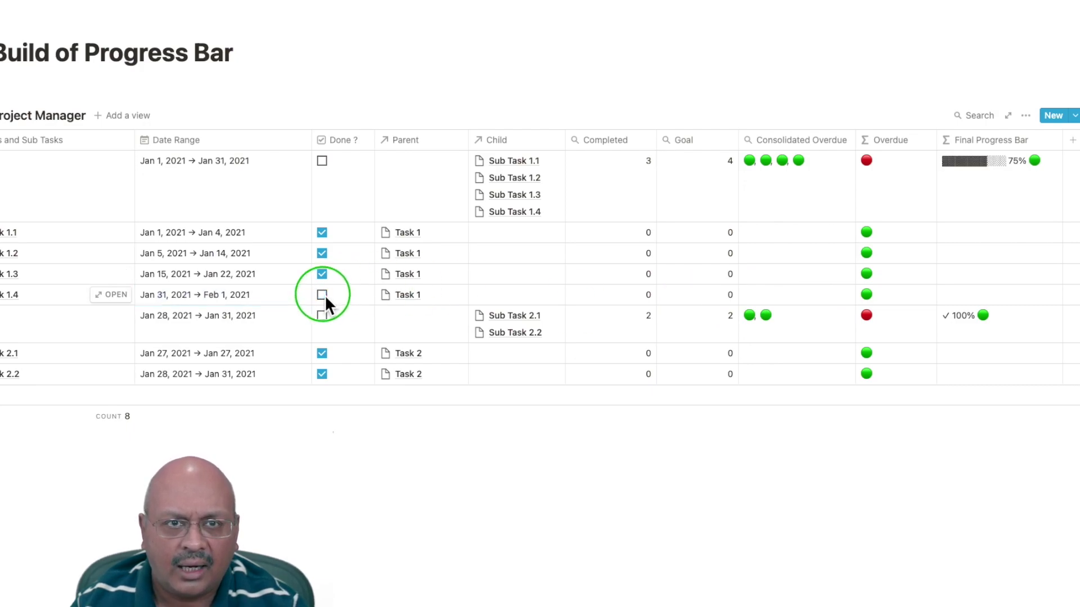
- Change Sub Task 1.4's date range to run from Jan 27 to Jan 31
click(281, 294)
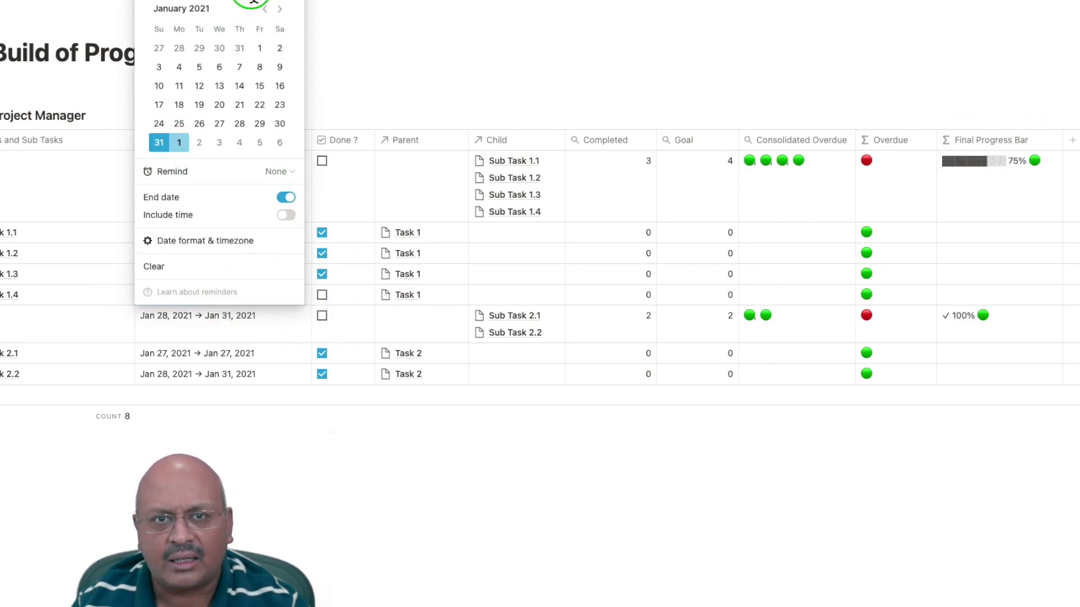
click(220, 124)
click(366, 89)
click(292, 295)
click(279, 9)
click(159, 48)
click(556, 334)
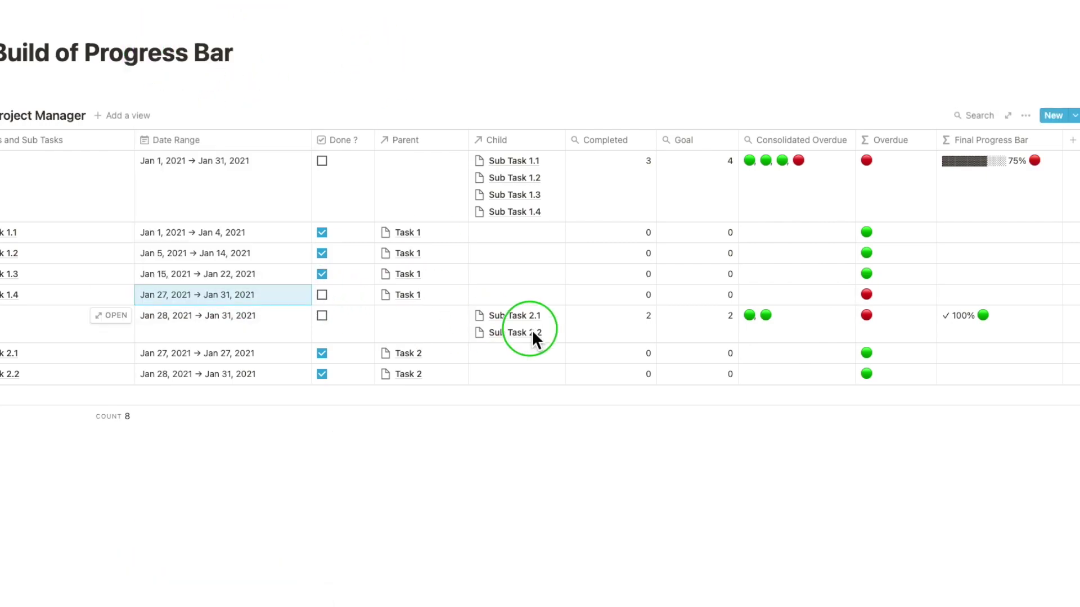
click(322, 295)
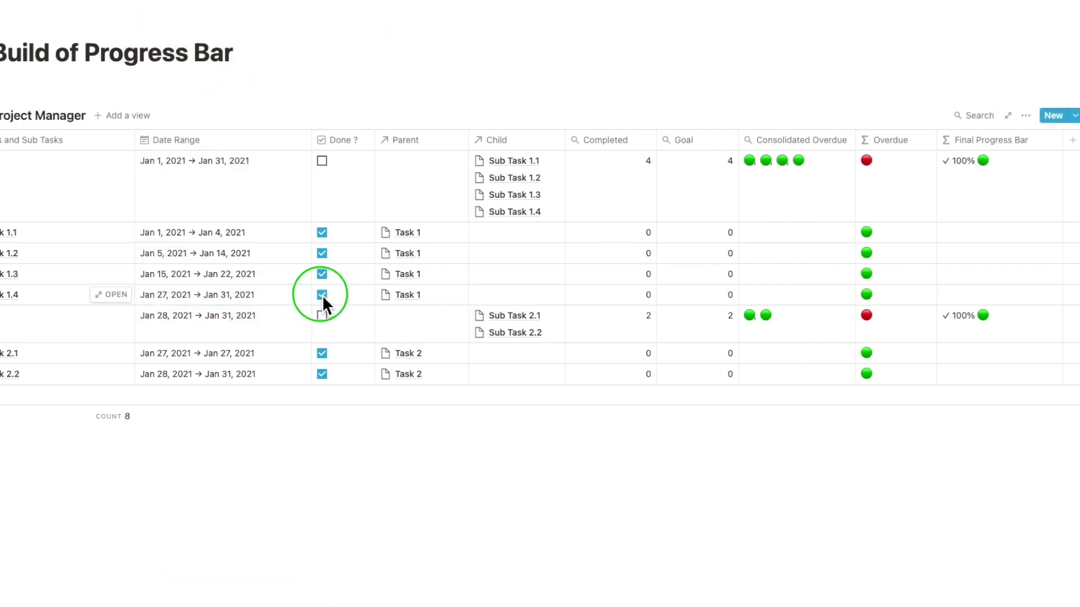
- Move Task 2's start date to Jan 27 and mark Sub Task 2.1 not done
click(176, 317)
click(218, 160)
click(366, 56)
click(325, 353)
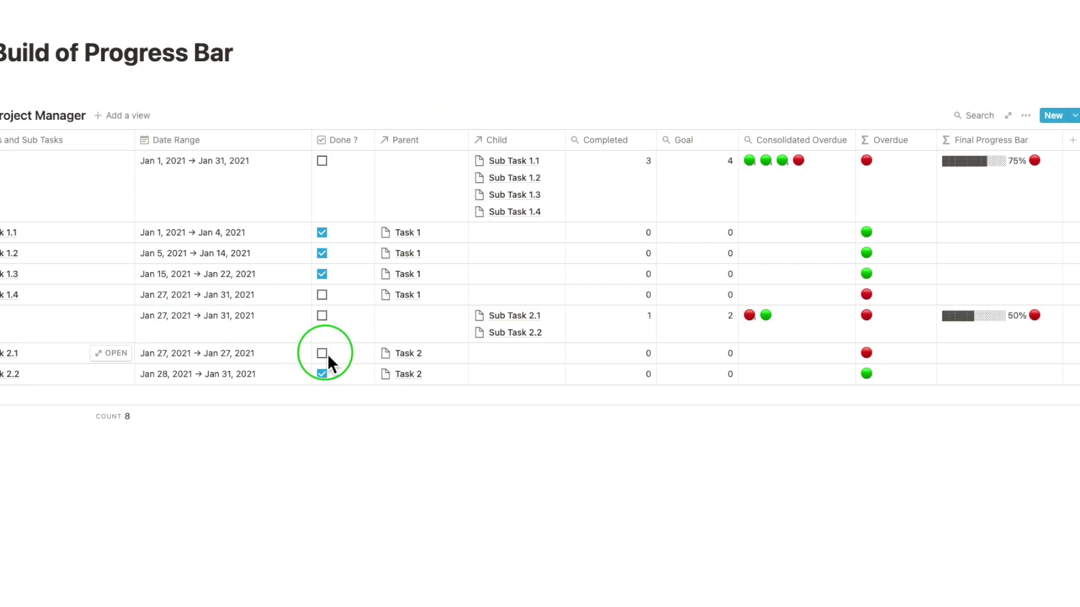